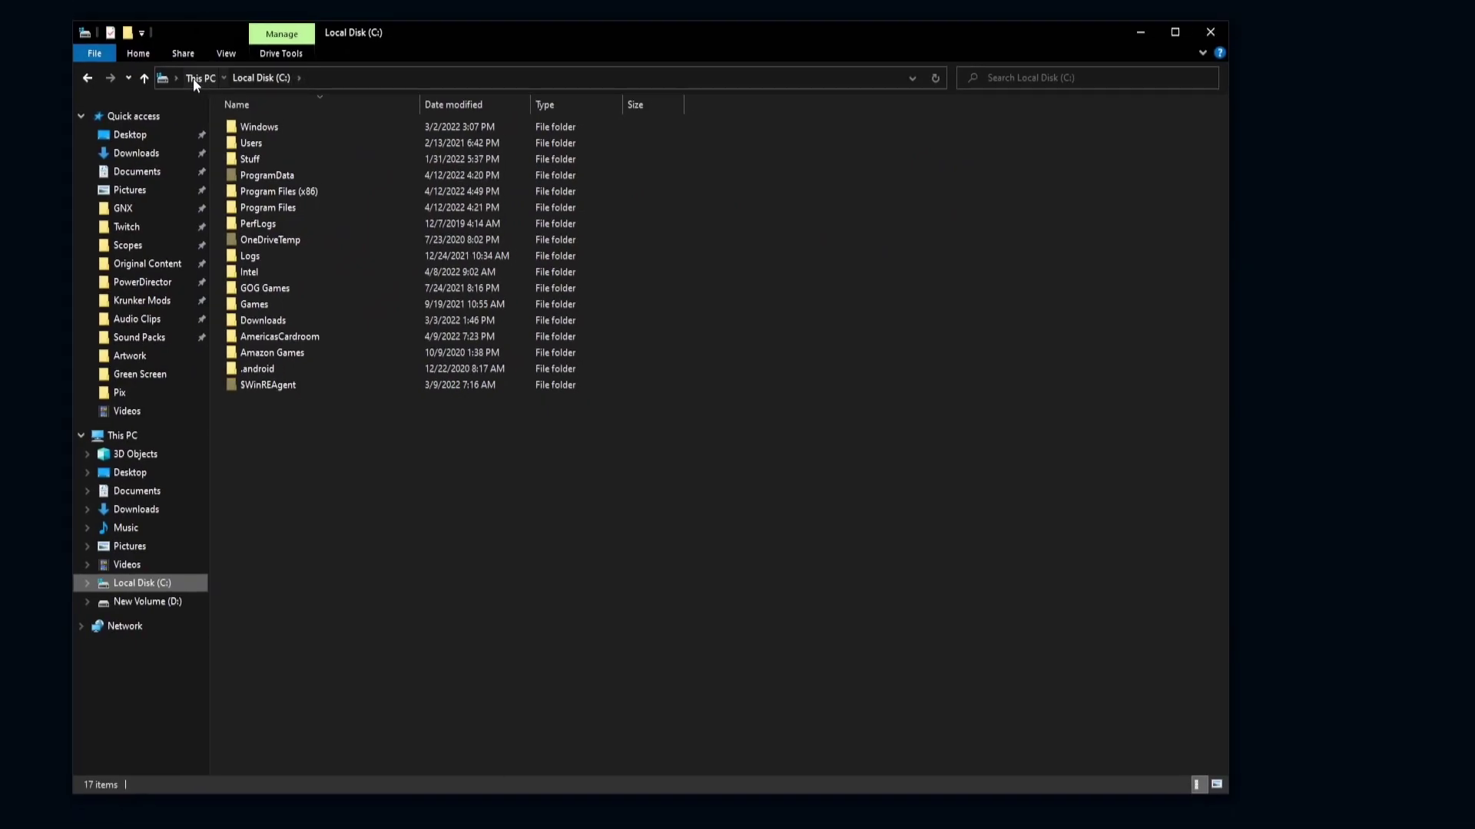
Launch Disk Cleanup for Local Disk (C:) from its Properties under This PC.
left_click(192, 79)
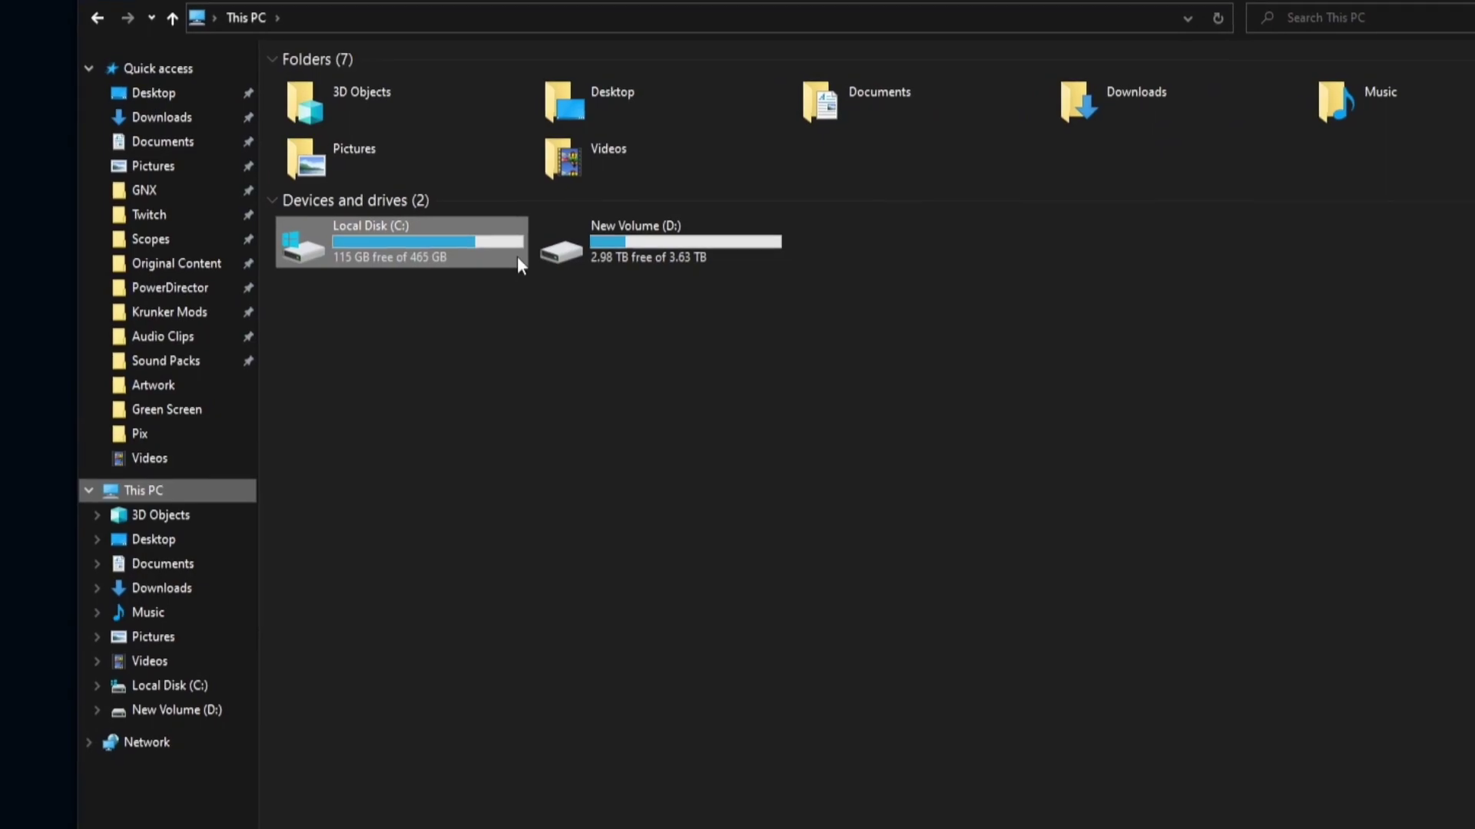
right_click(399, 232)
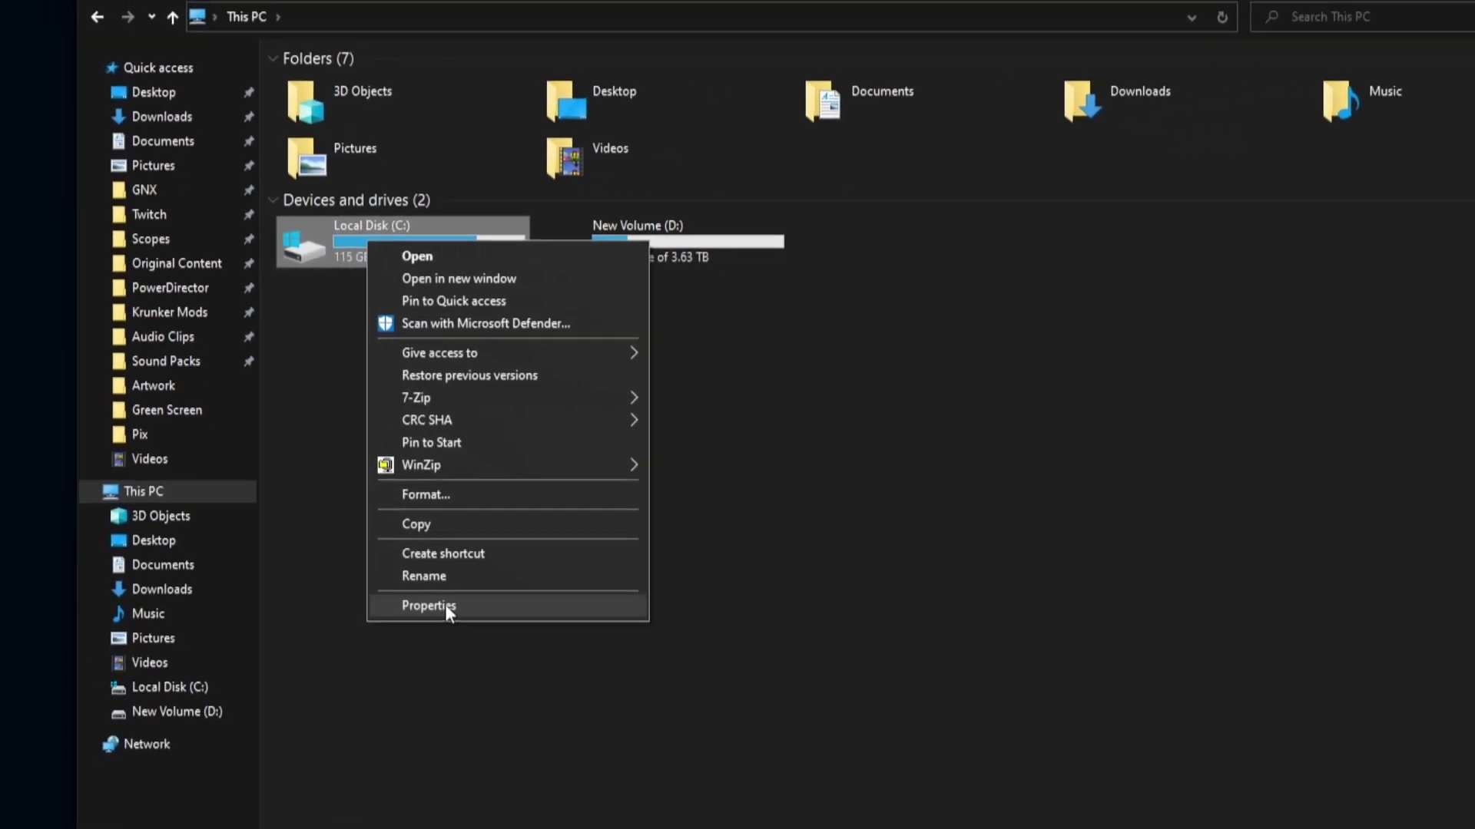
left_click(445, 605)
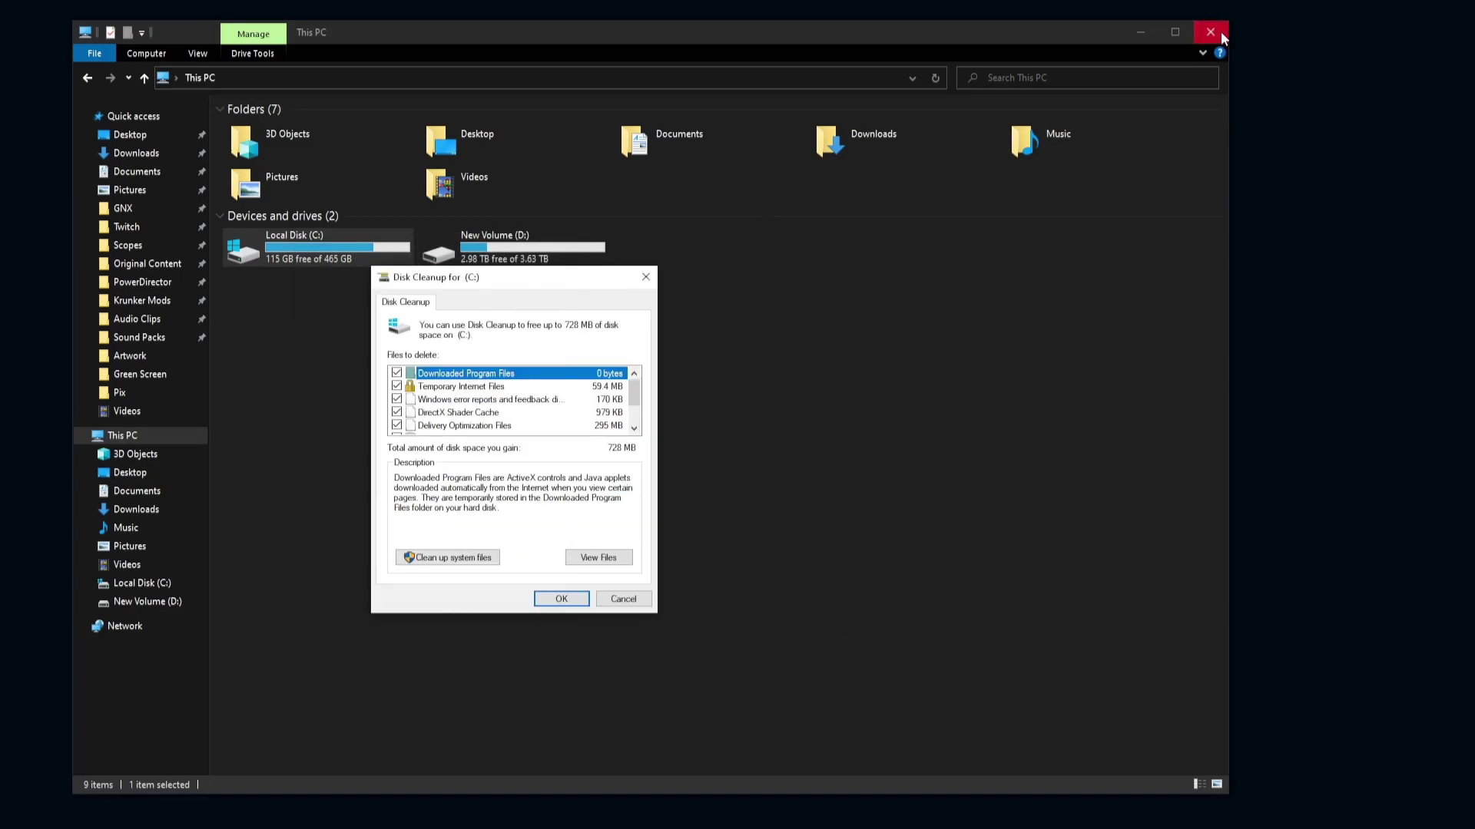
left_click(1220, 30)
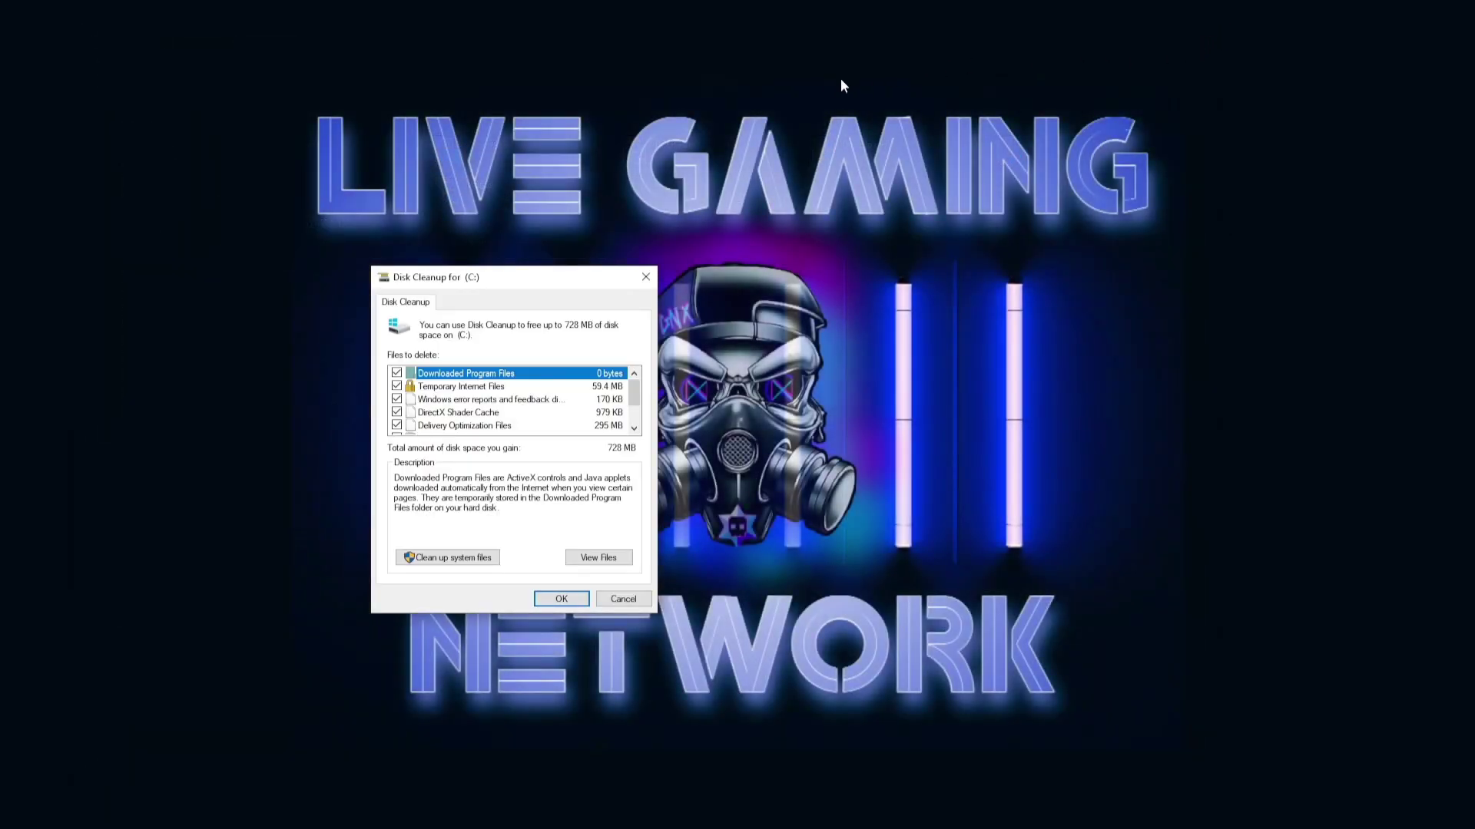
Review the checked Disk Cleanup categories and delete them, freeing about 1.03 GB on C:.
left_click_drag(545, 278, 758, 247)
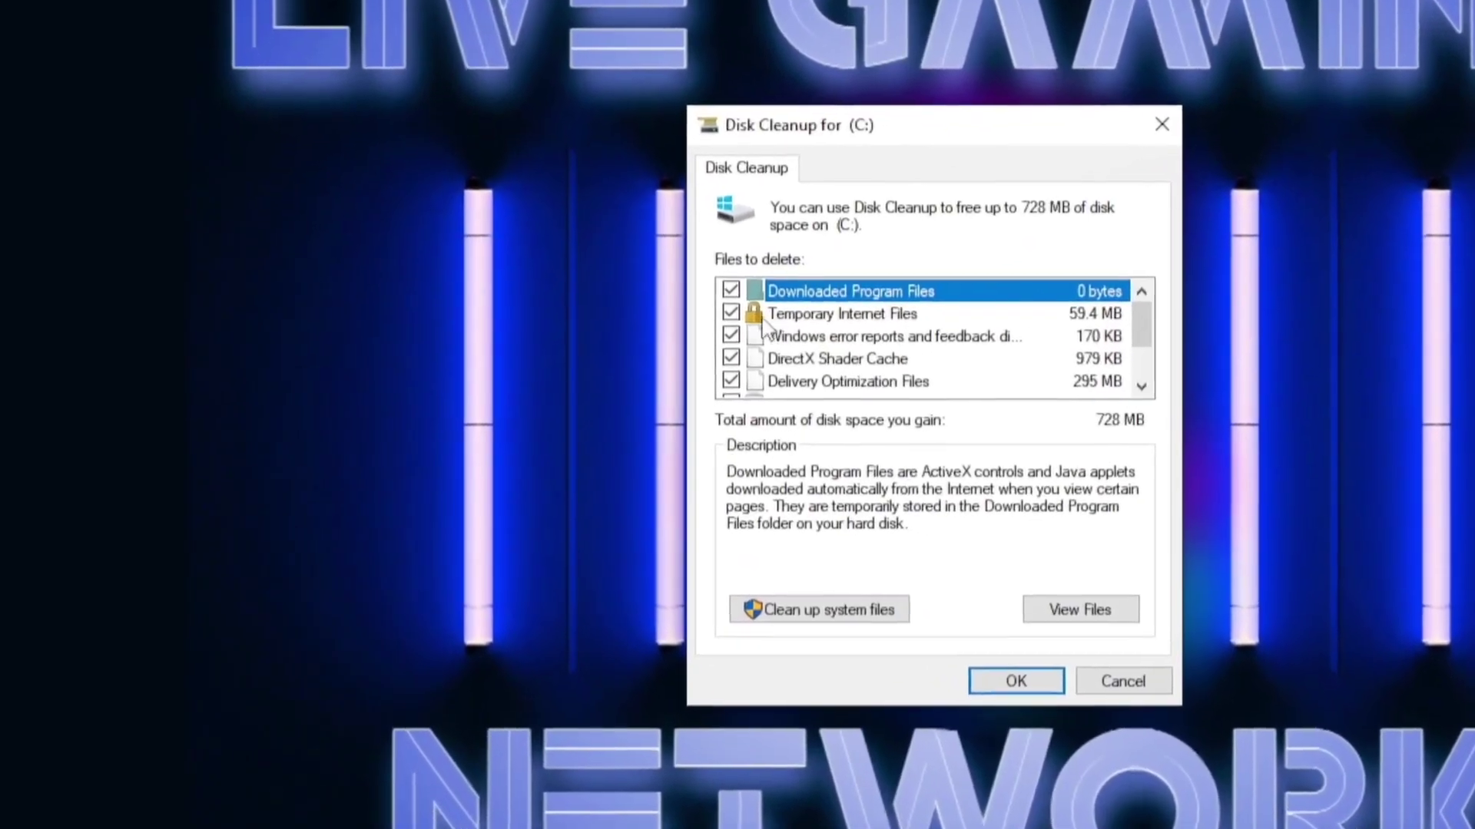
scroll(653, 342, "down", 1)
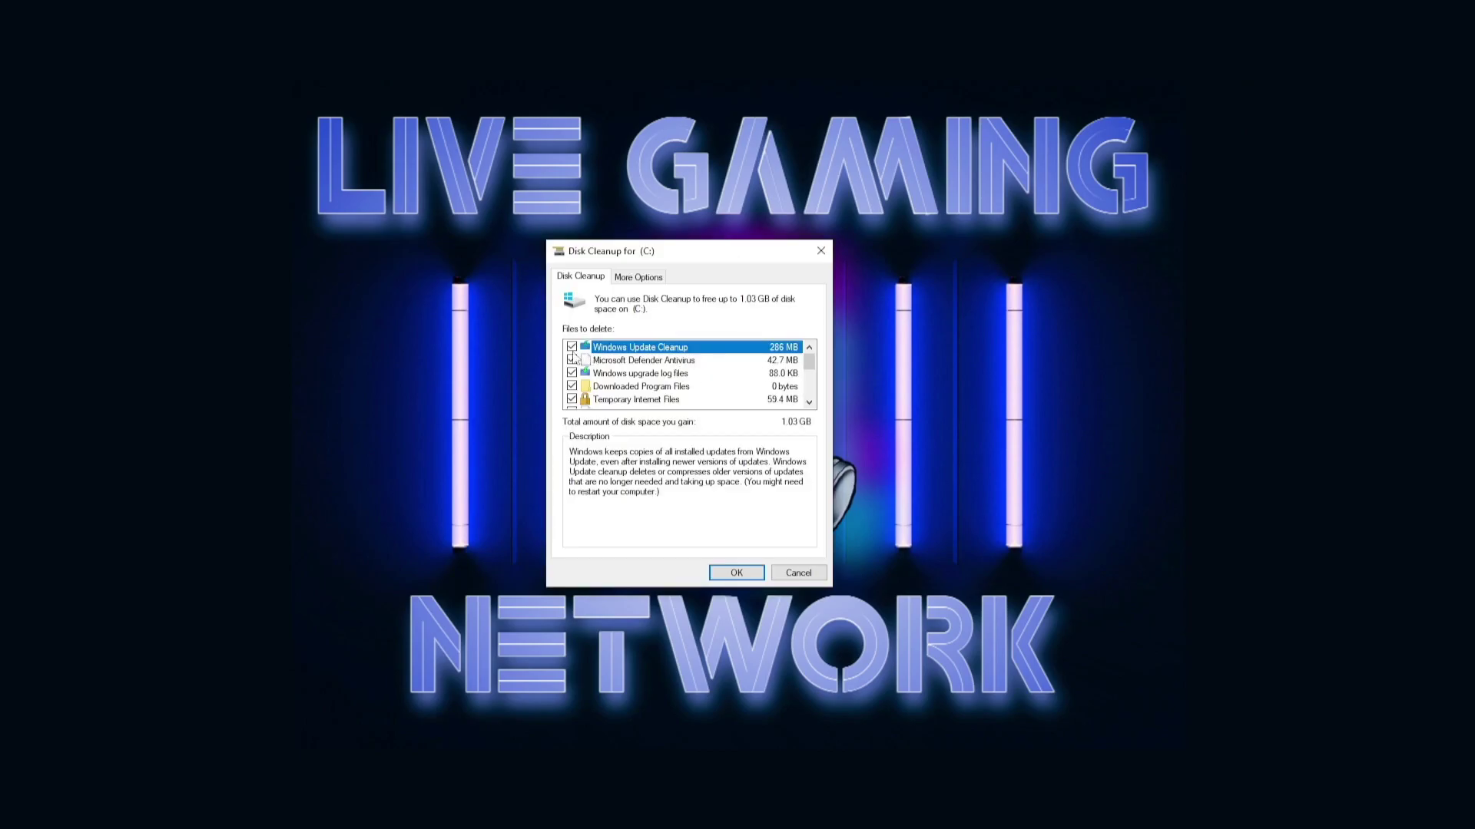
scroll(573, 356, "down", 3)
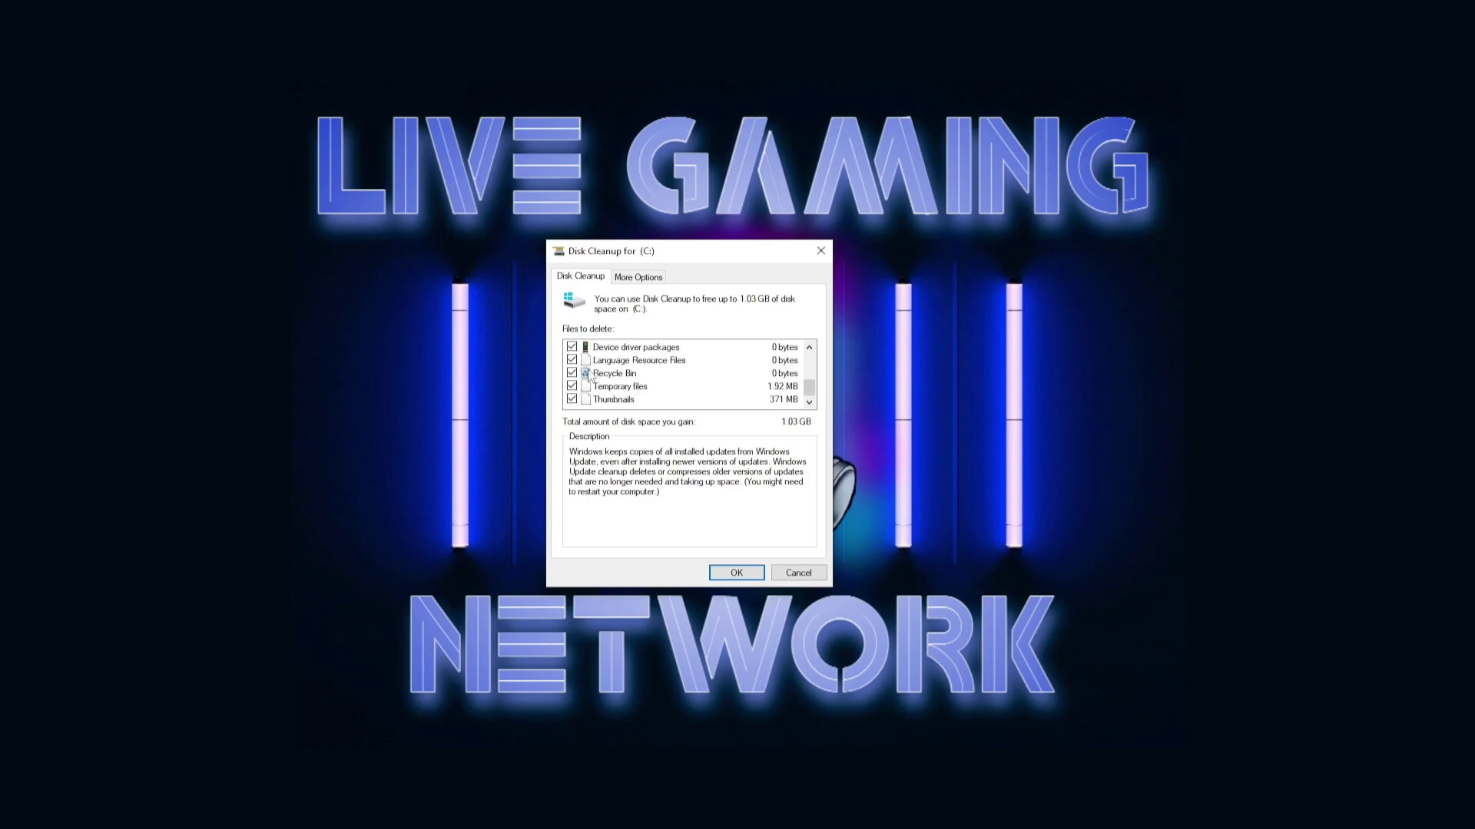
scroll(604, 380, "up", 3)
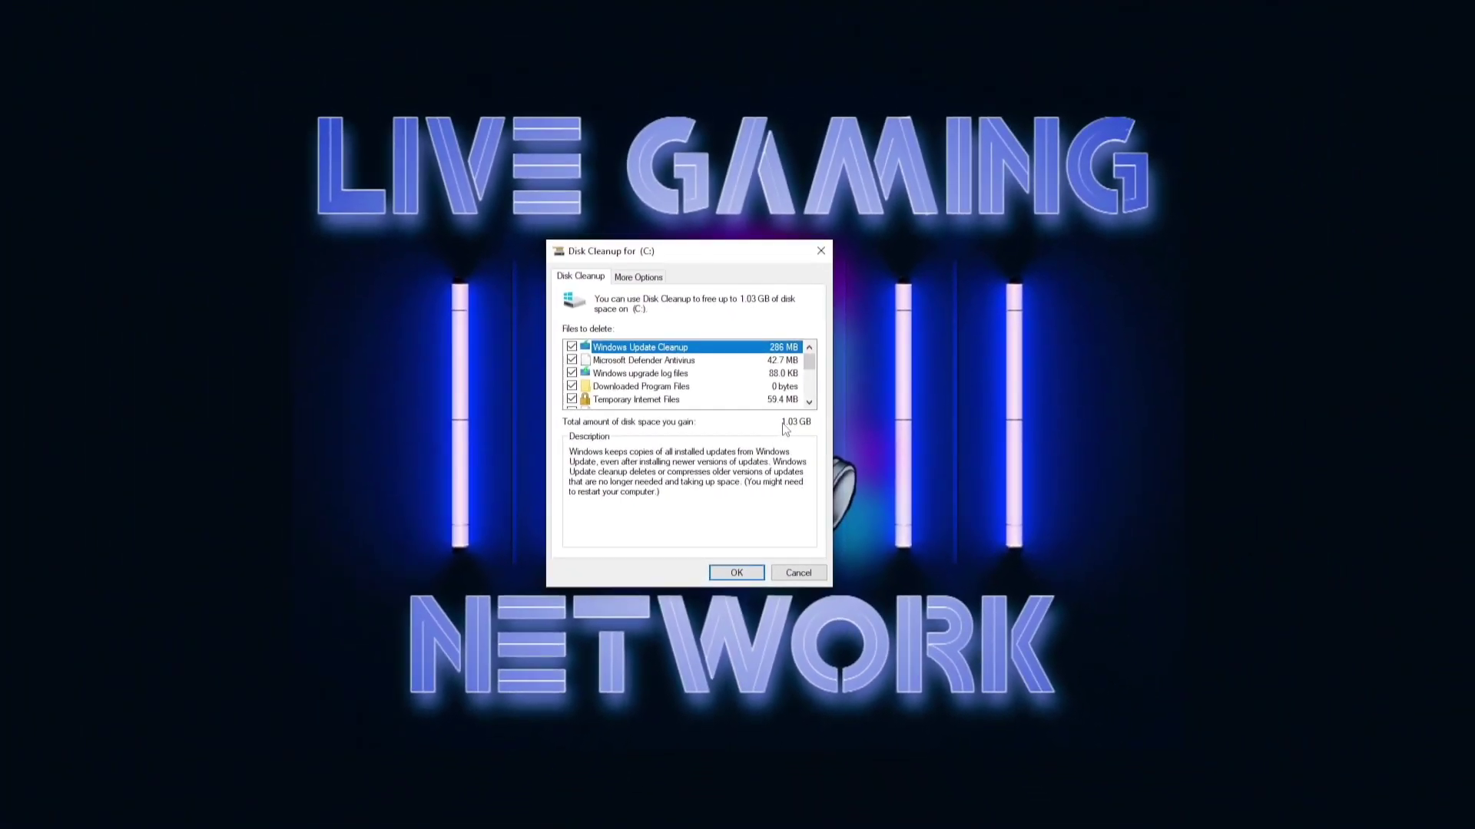
left_click(747, 575)
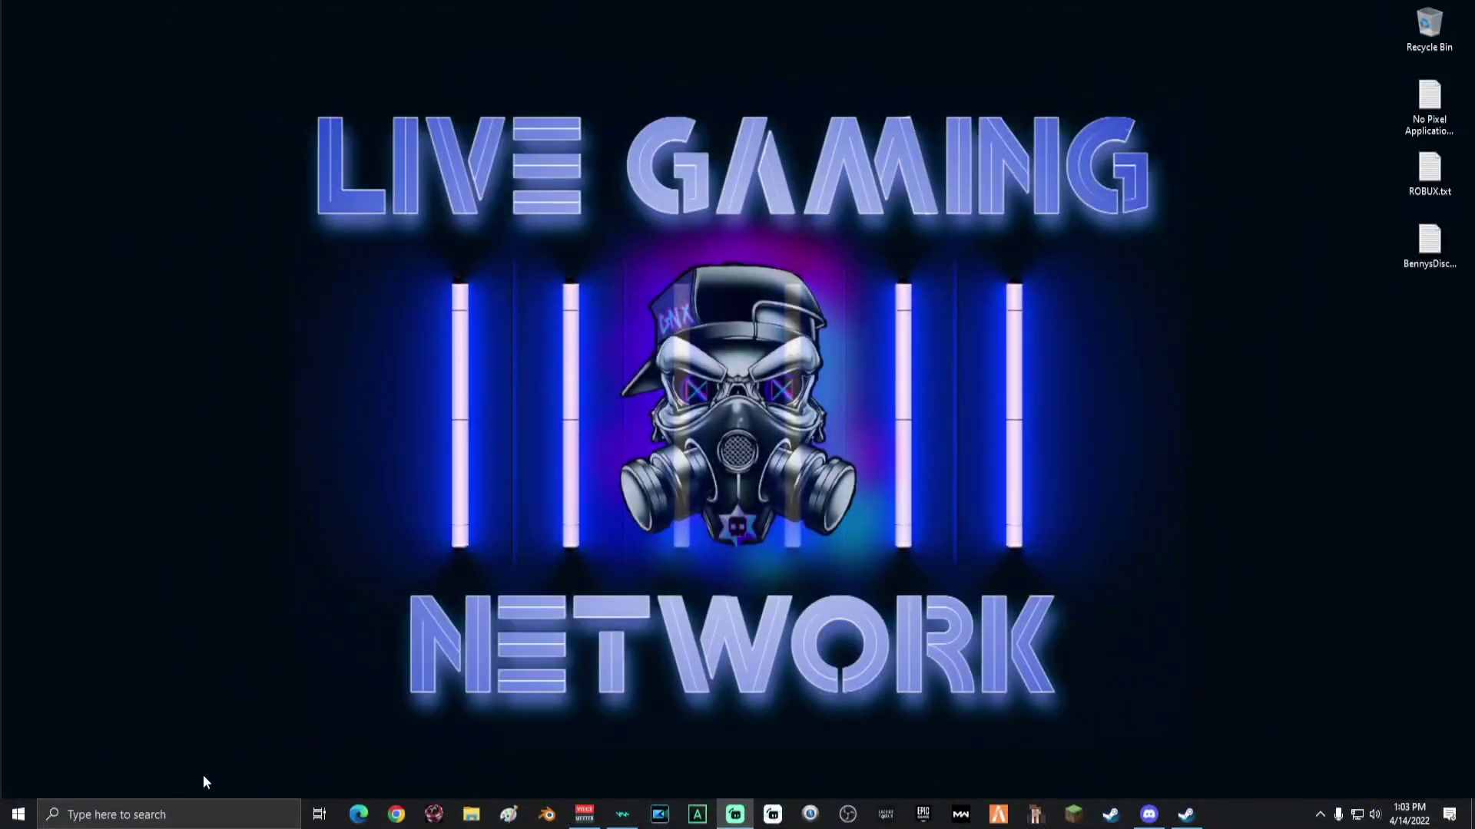
Run %temp% from the Run dialog to open the Temp folder.
left_click(186, 817)
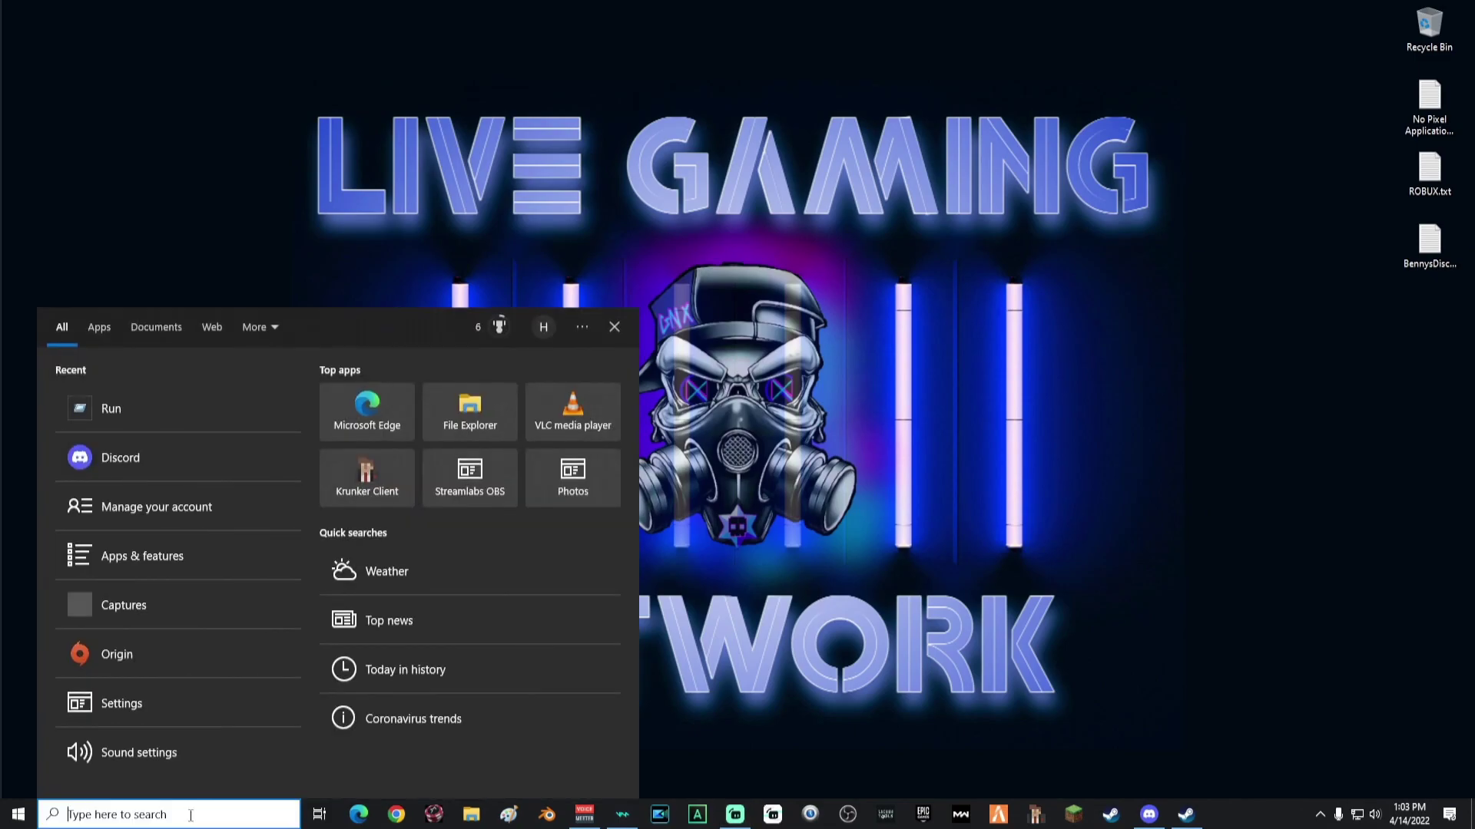
type("run")
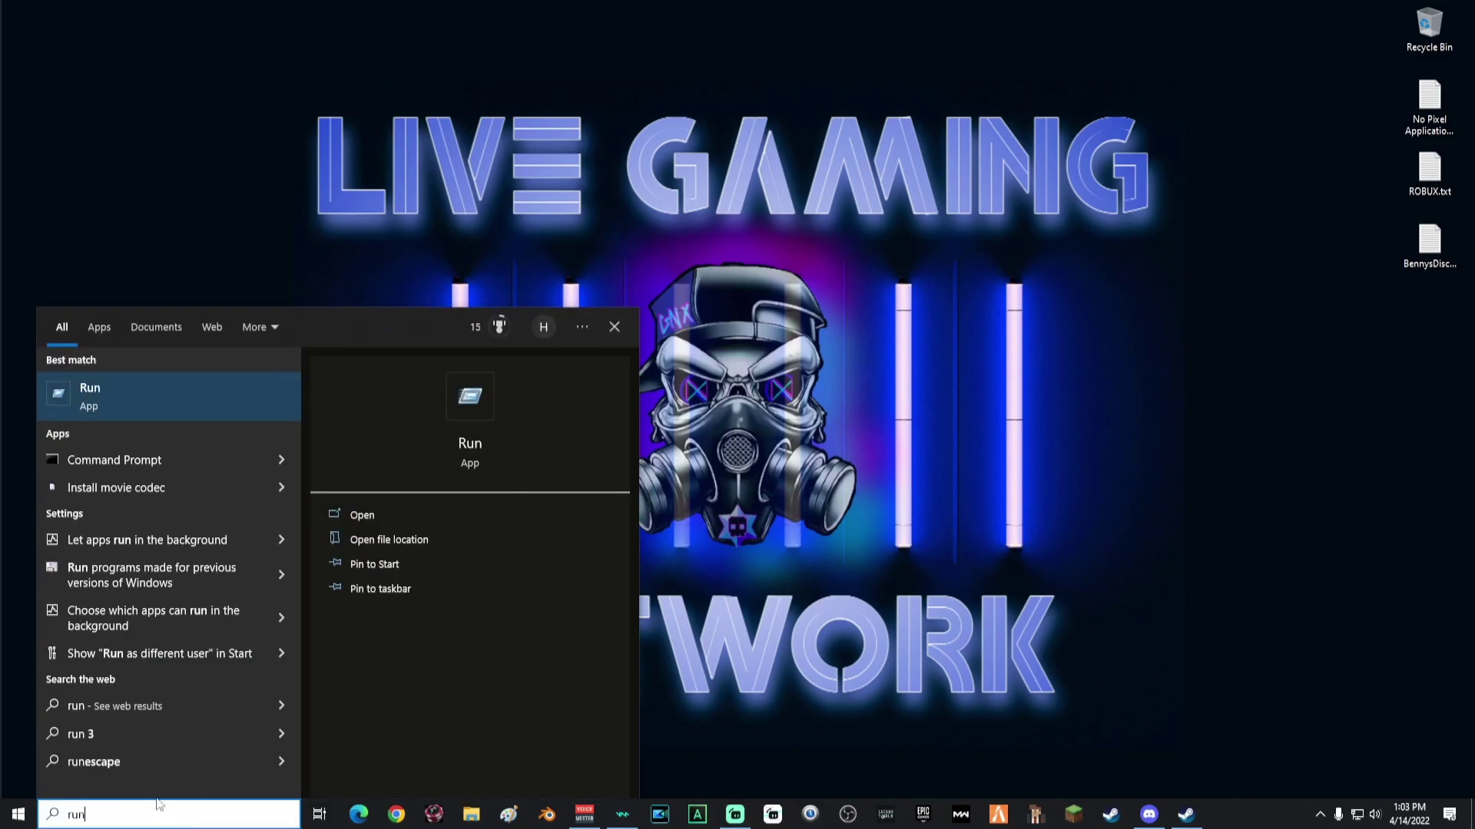
left_click(128, 405)
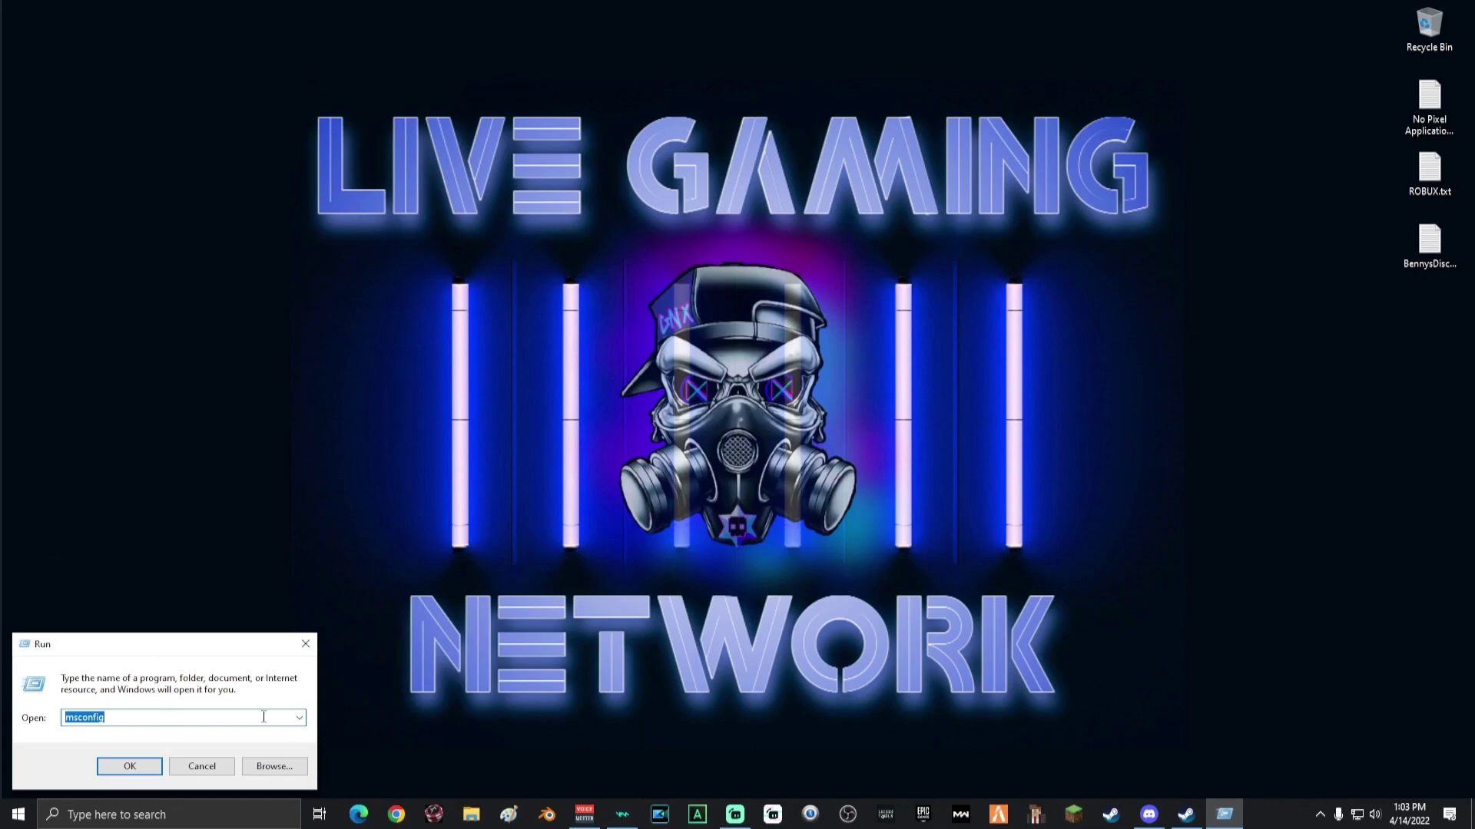
type("%temp")
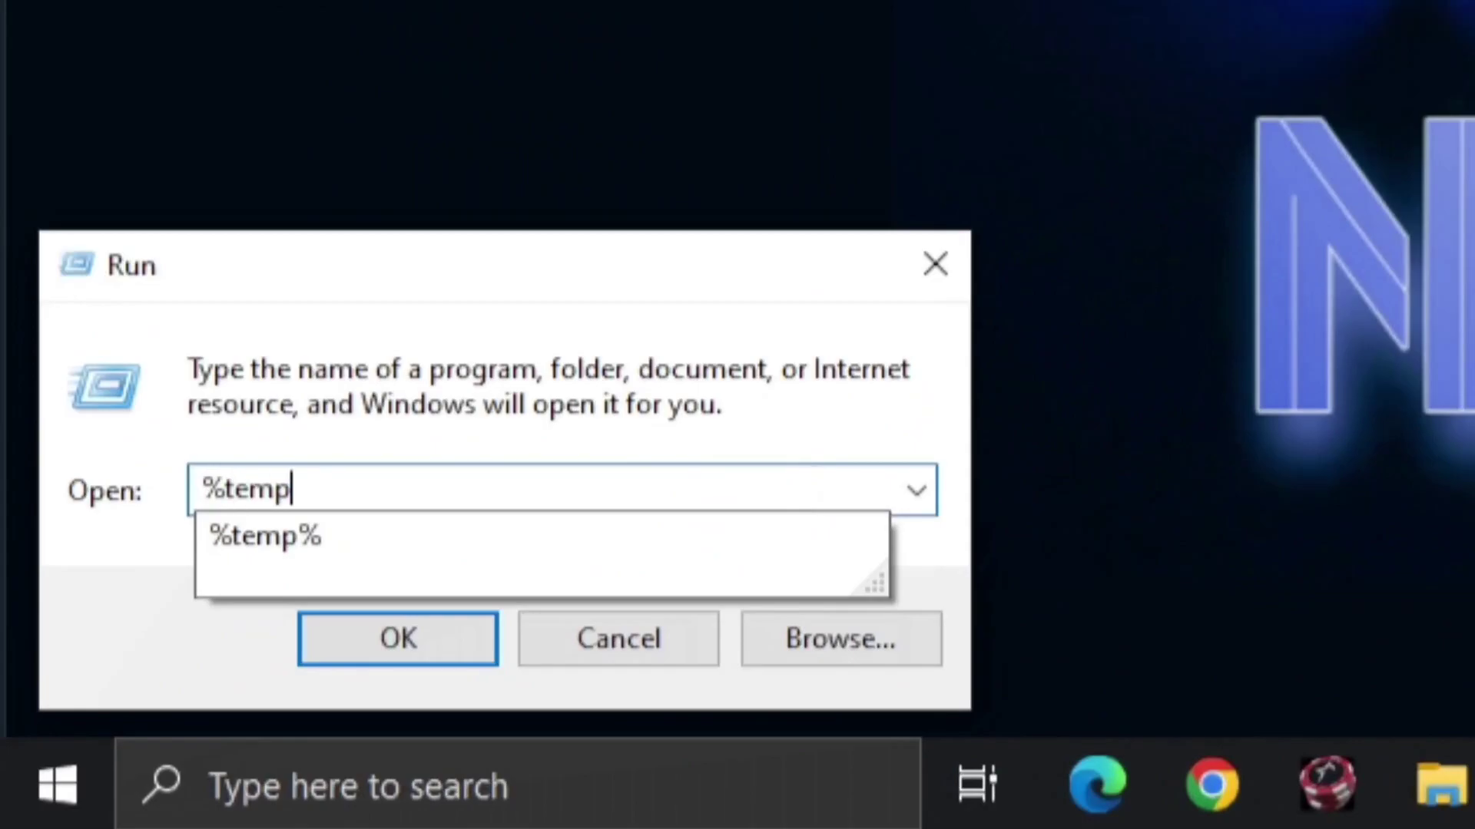
type("%")
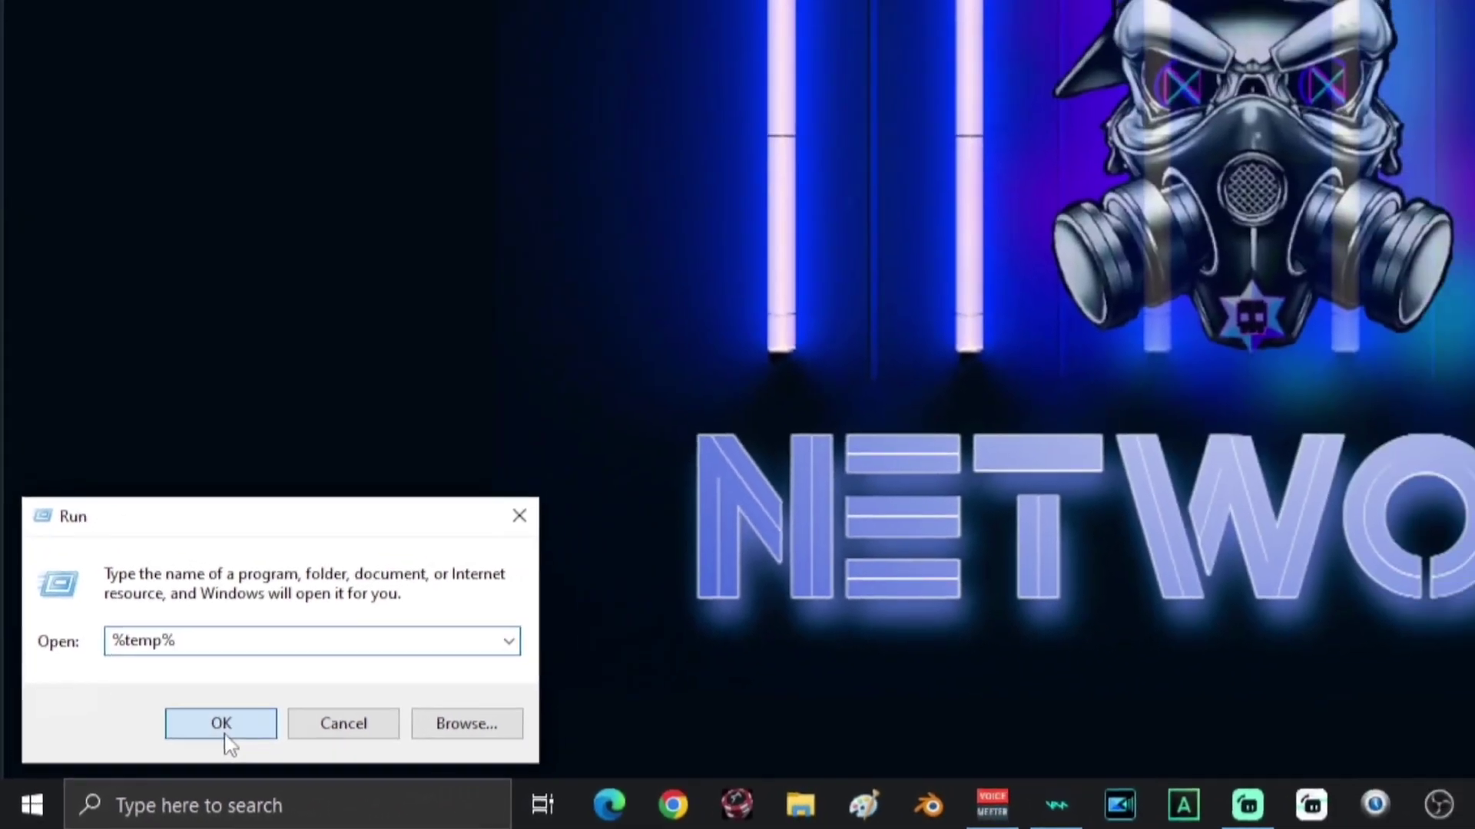
left_click(404, 653)
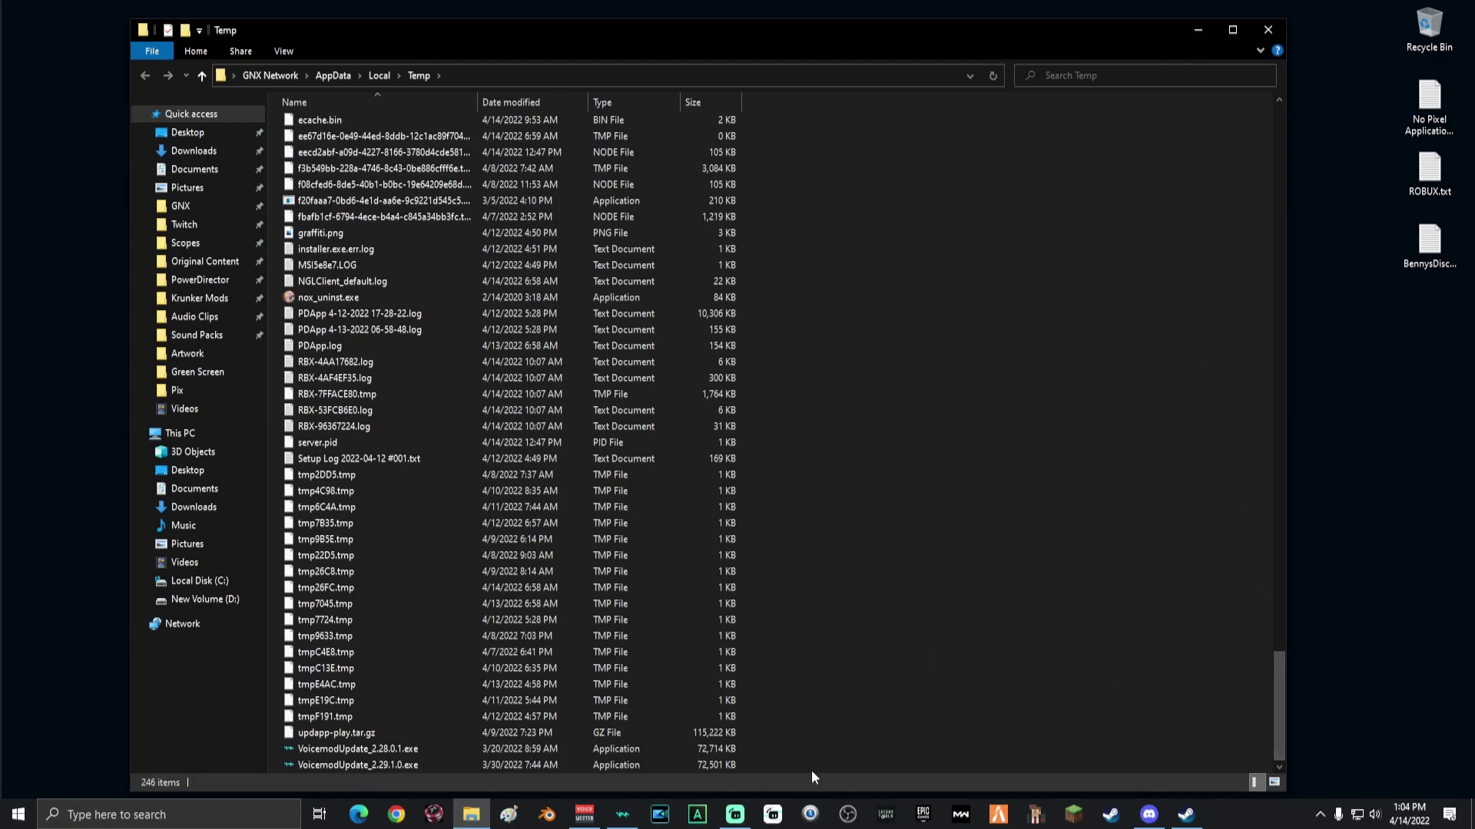
Delete everything in the Temp folder, skipping the 18 files still in use.
left_click_drag(790, 767, 397, 76)
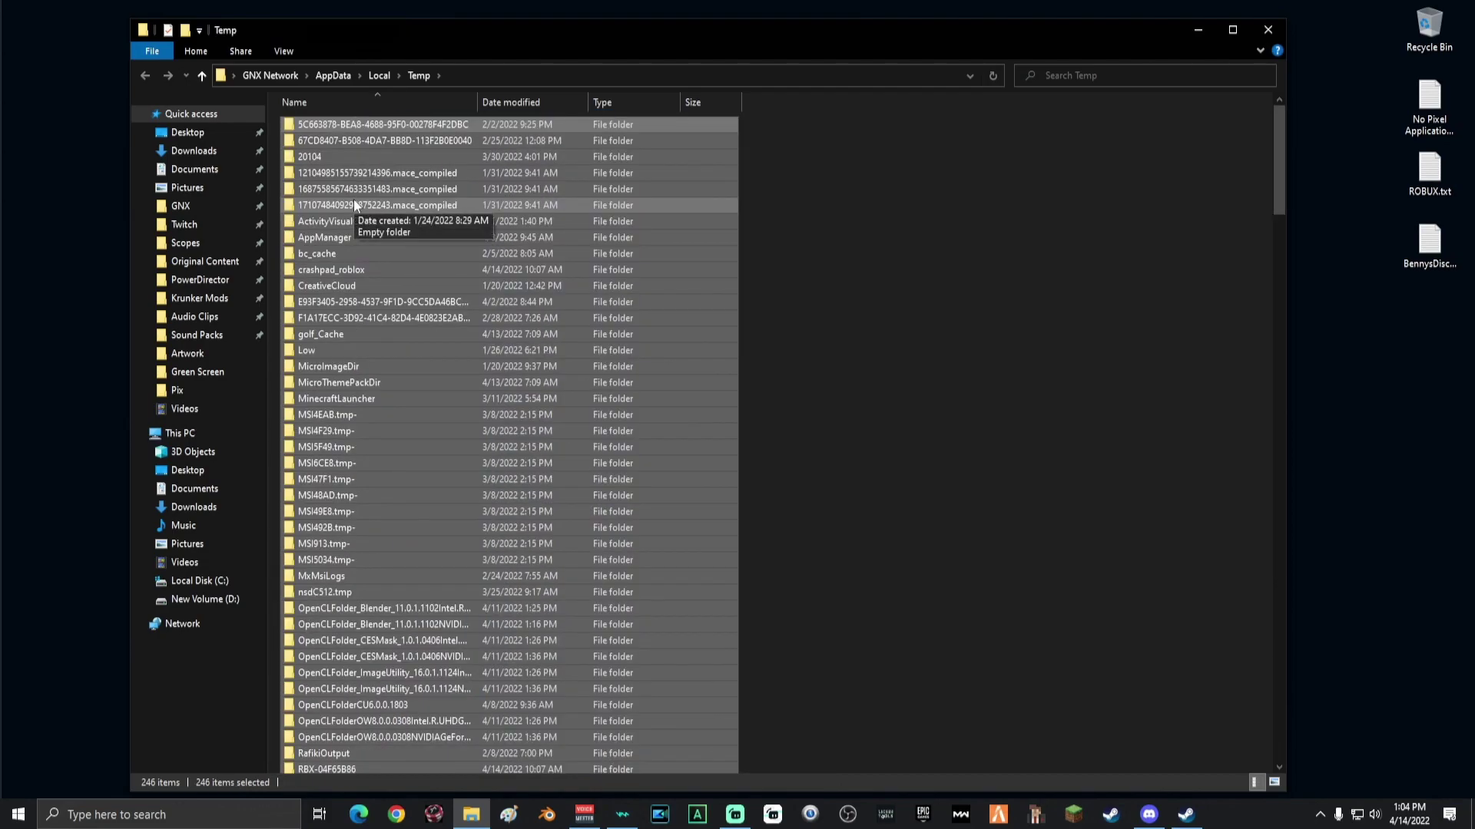
key("Delete")
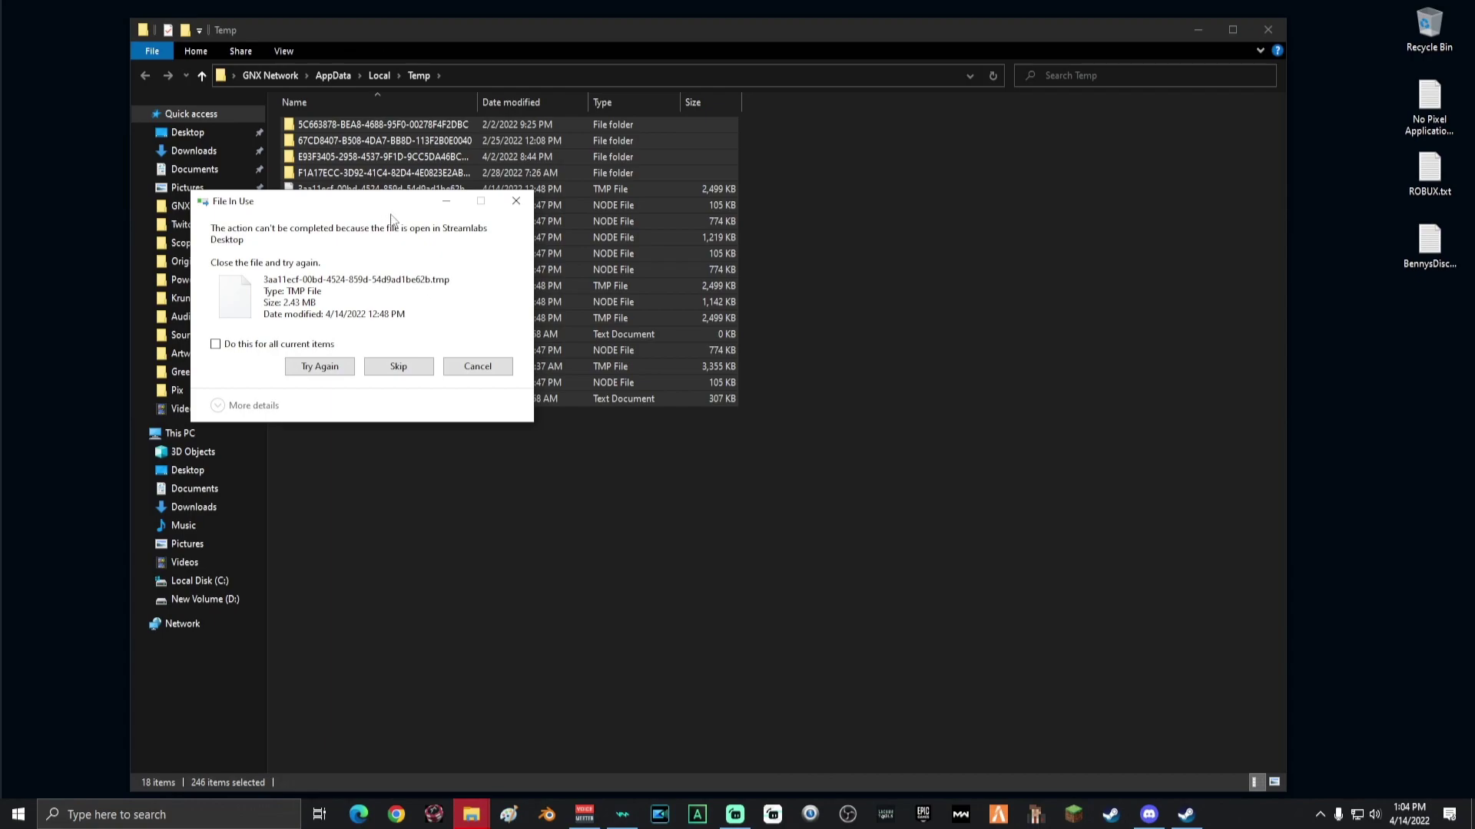
left_click_drag(389, 212, 909, 311)
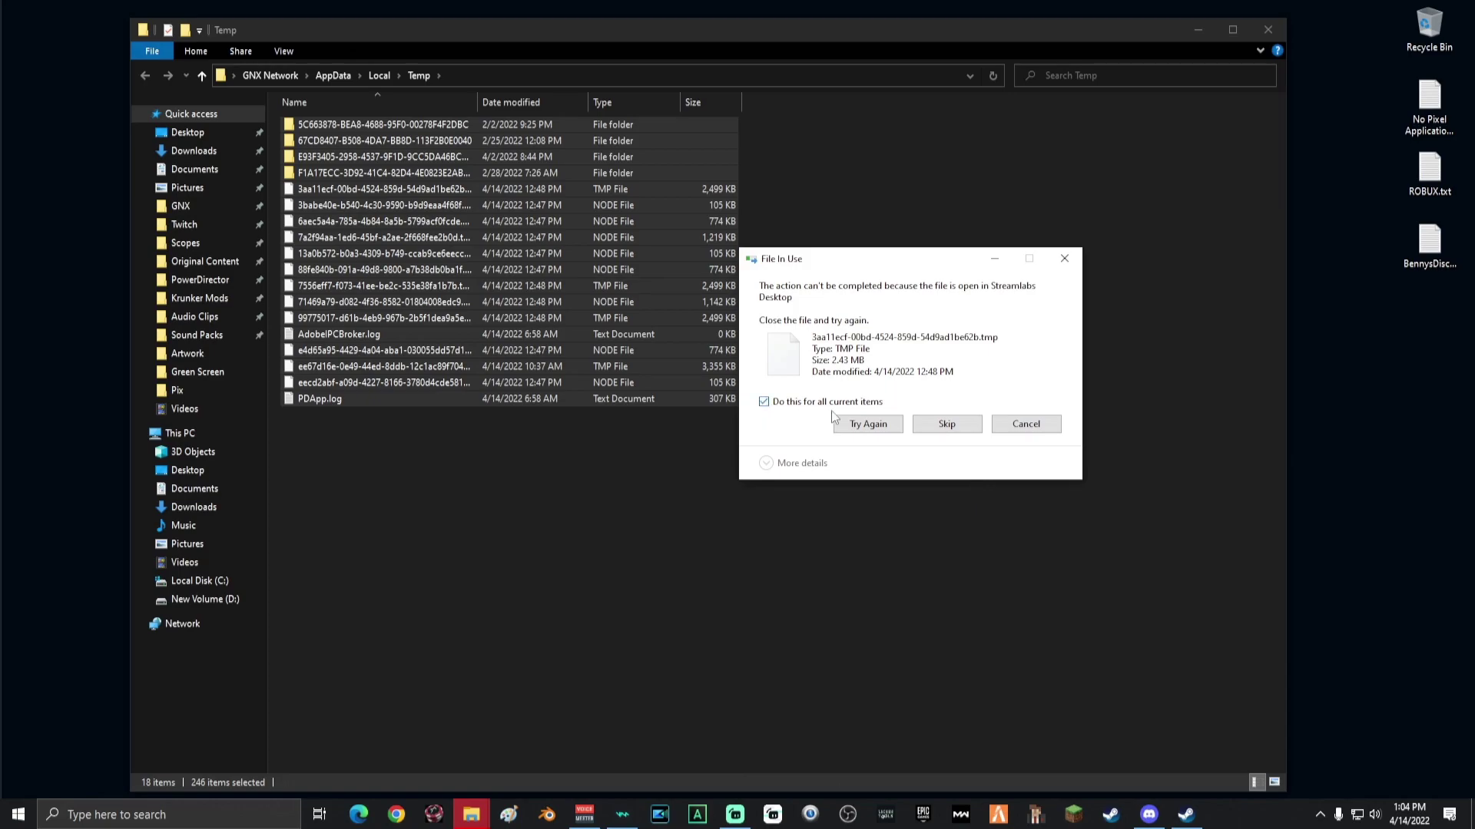
left_click(947, 424)
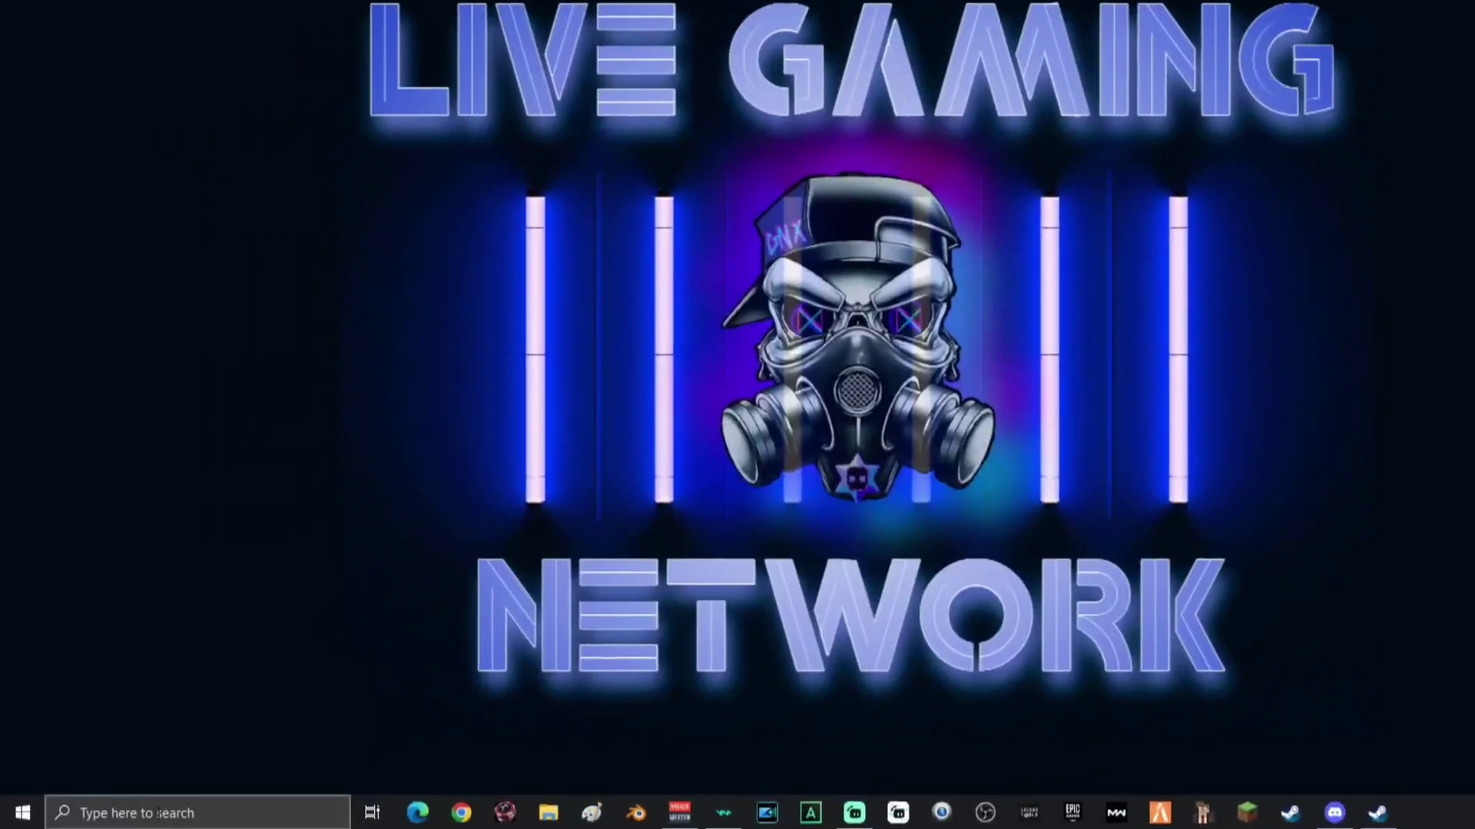
Pause Windows updates until Saturday, April 23, 2022 in Windows Update advanced options.
left_click(135, 818)
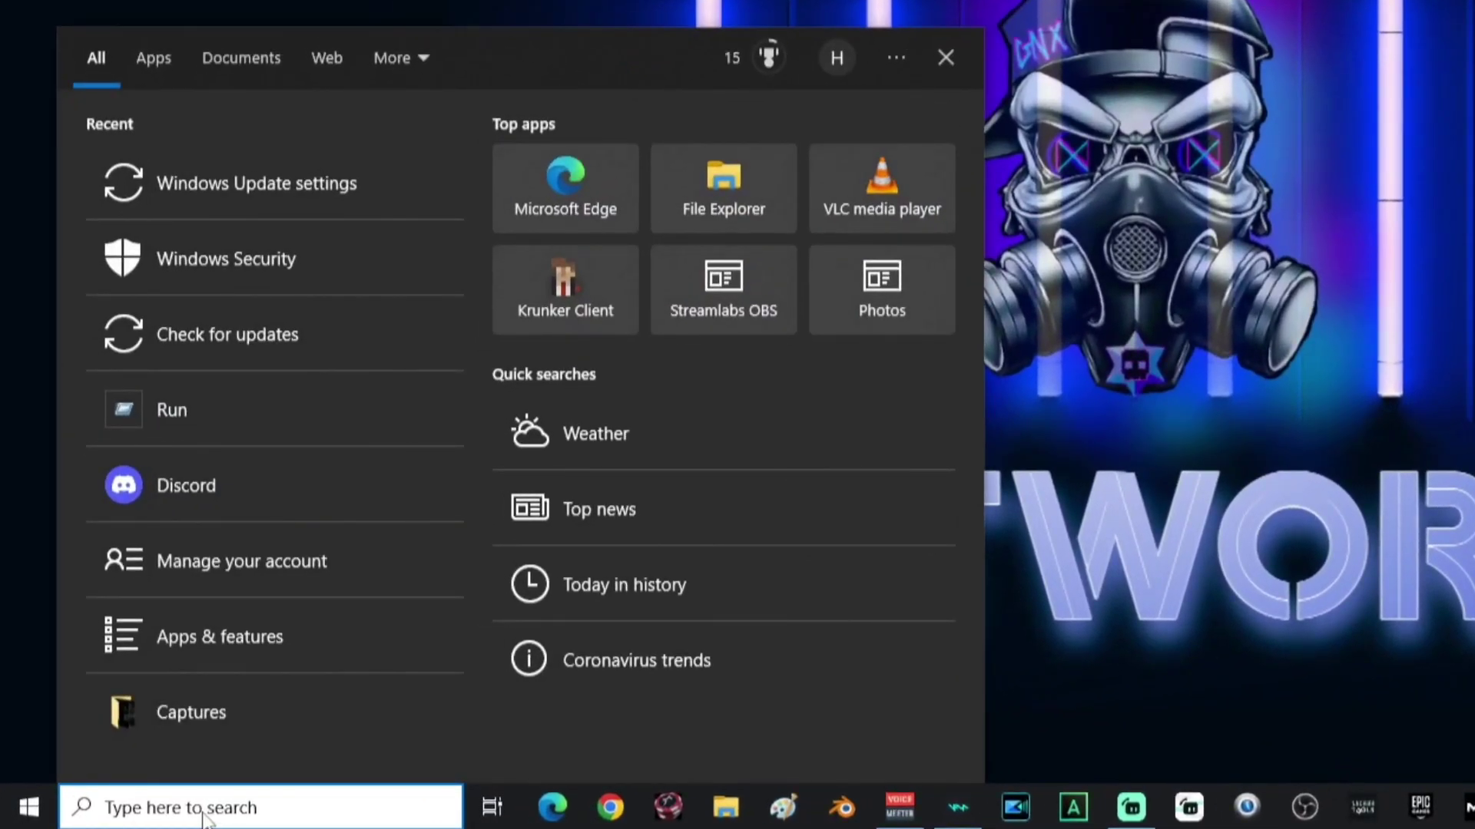
type("update")
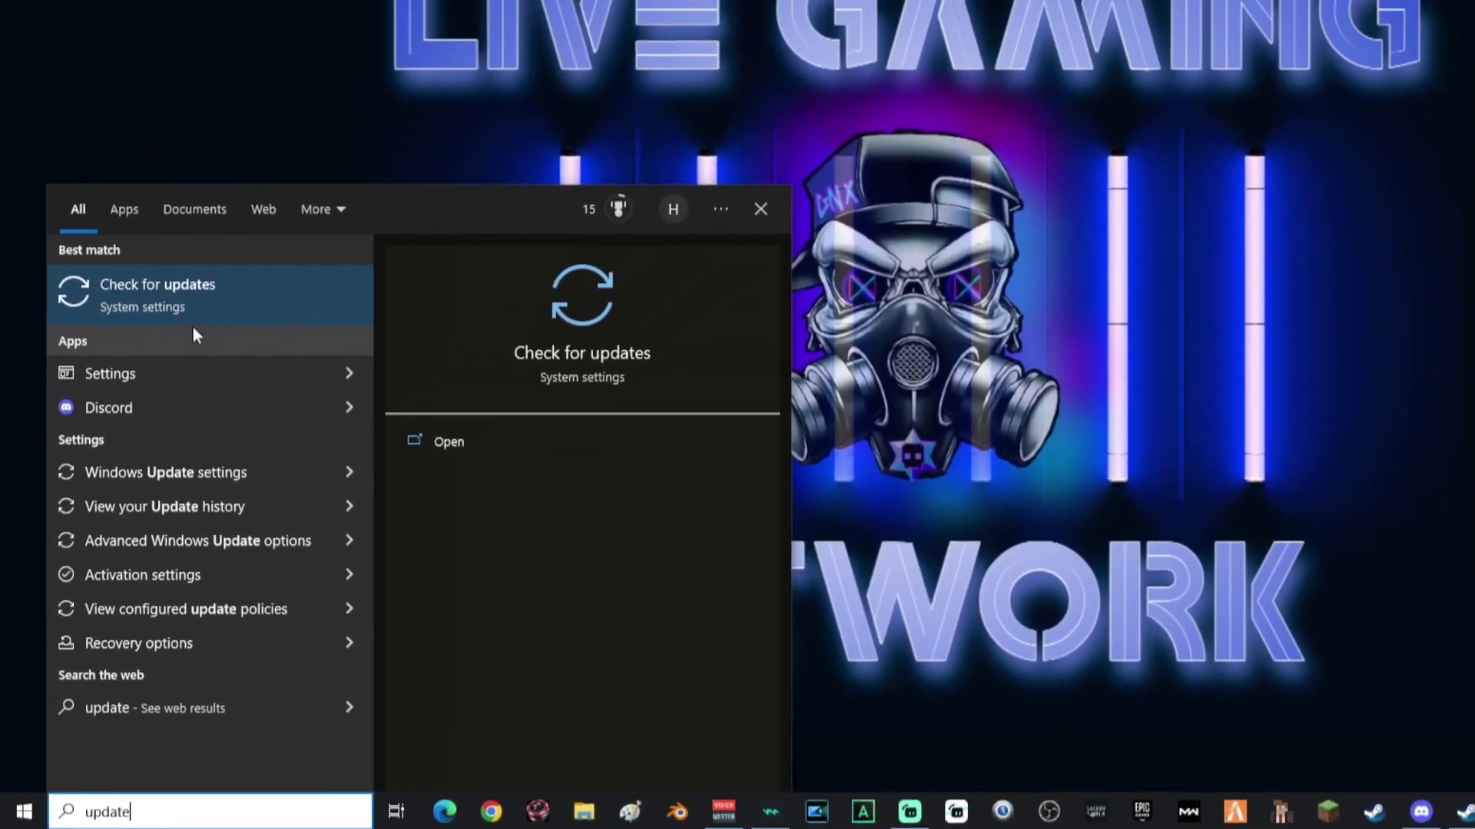
left_click(181, 307)
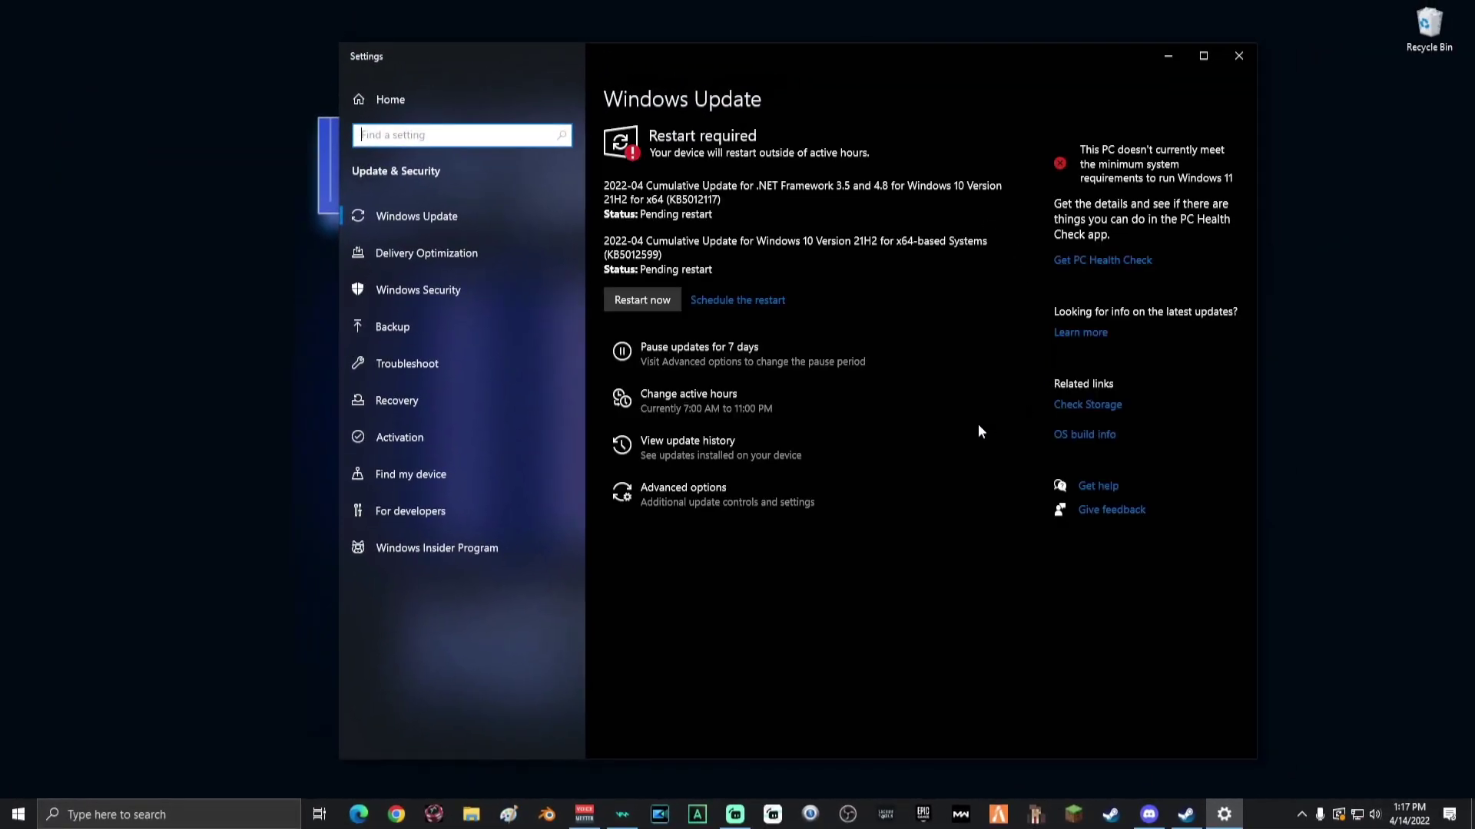
left_click(676, 495)
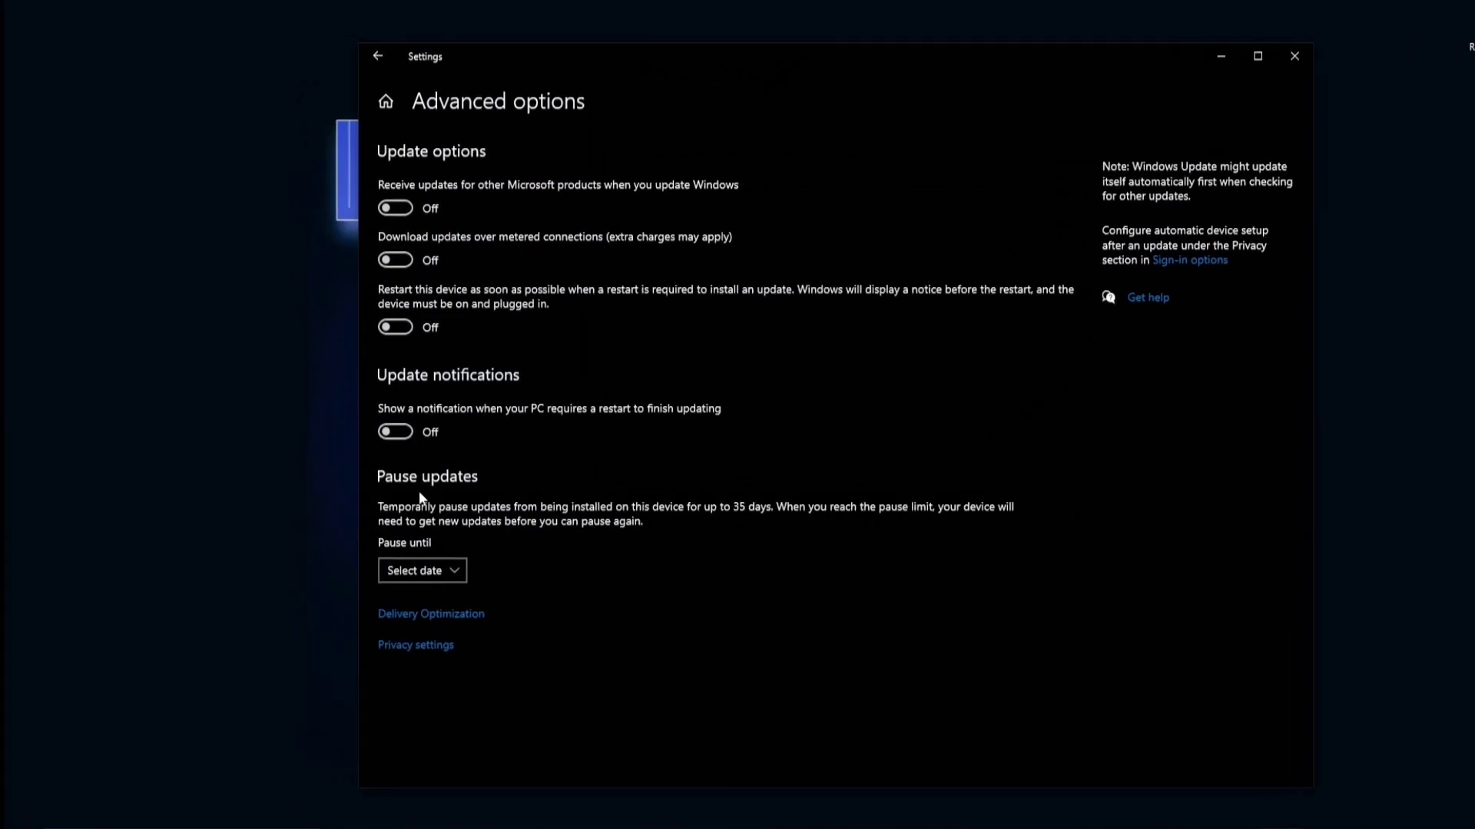
left_click(530, 646)
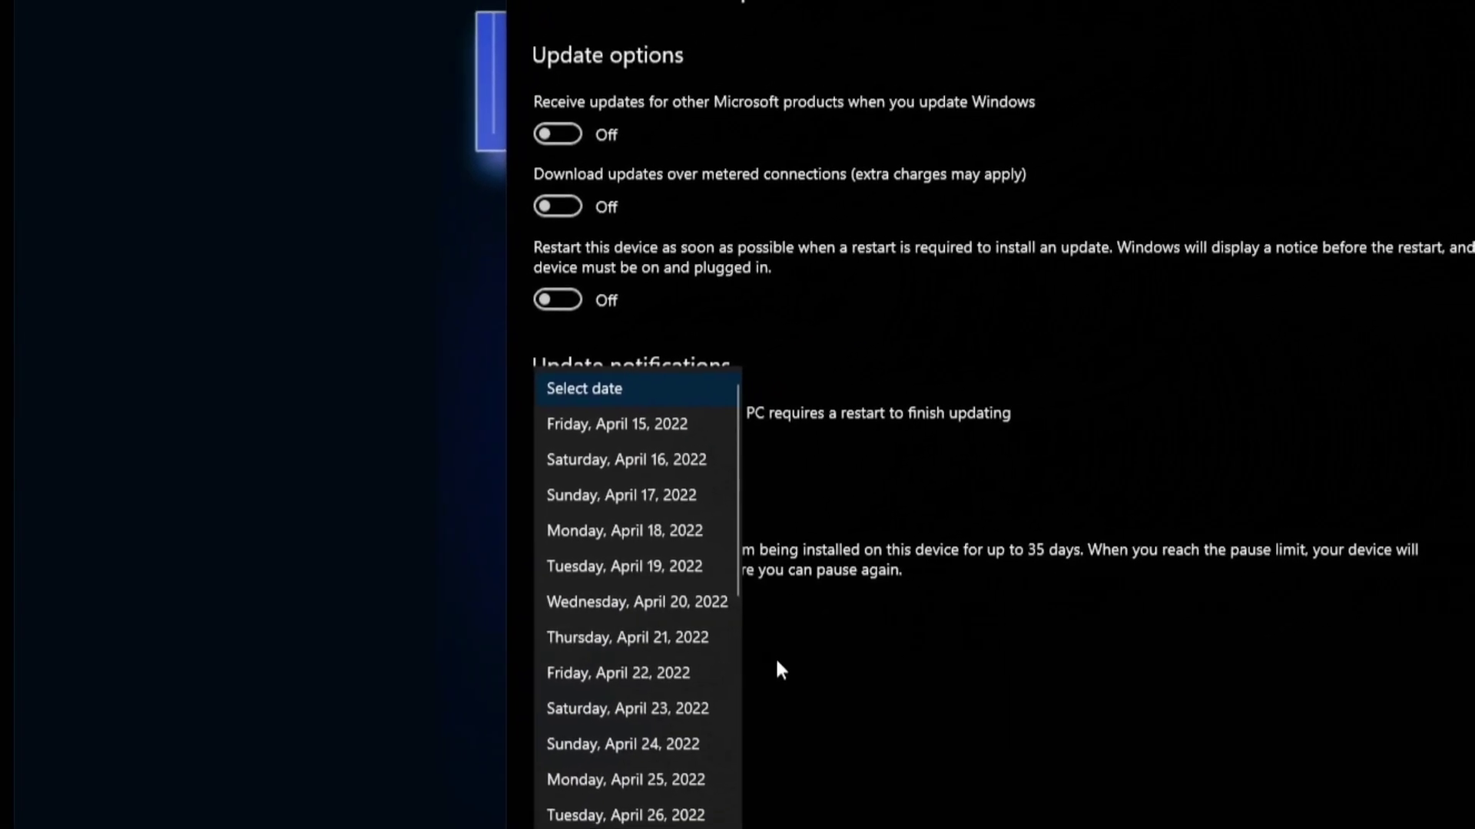
left_click(650, 699)
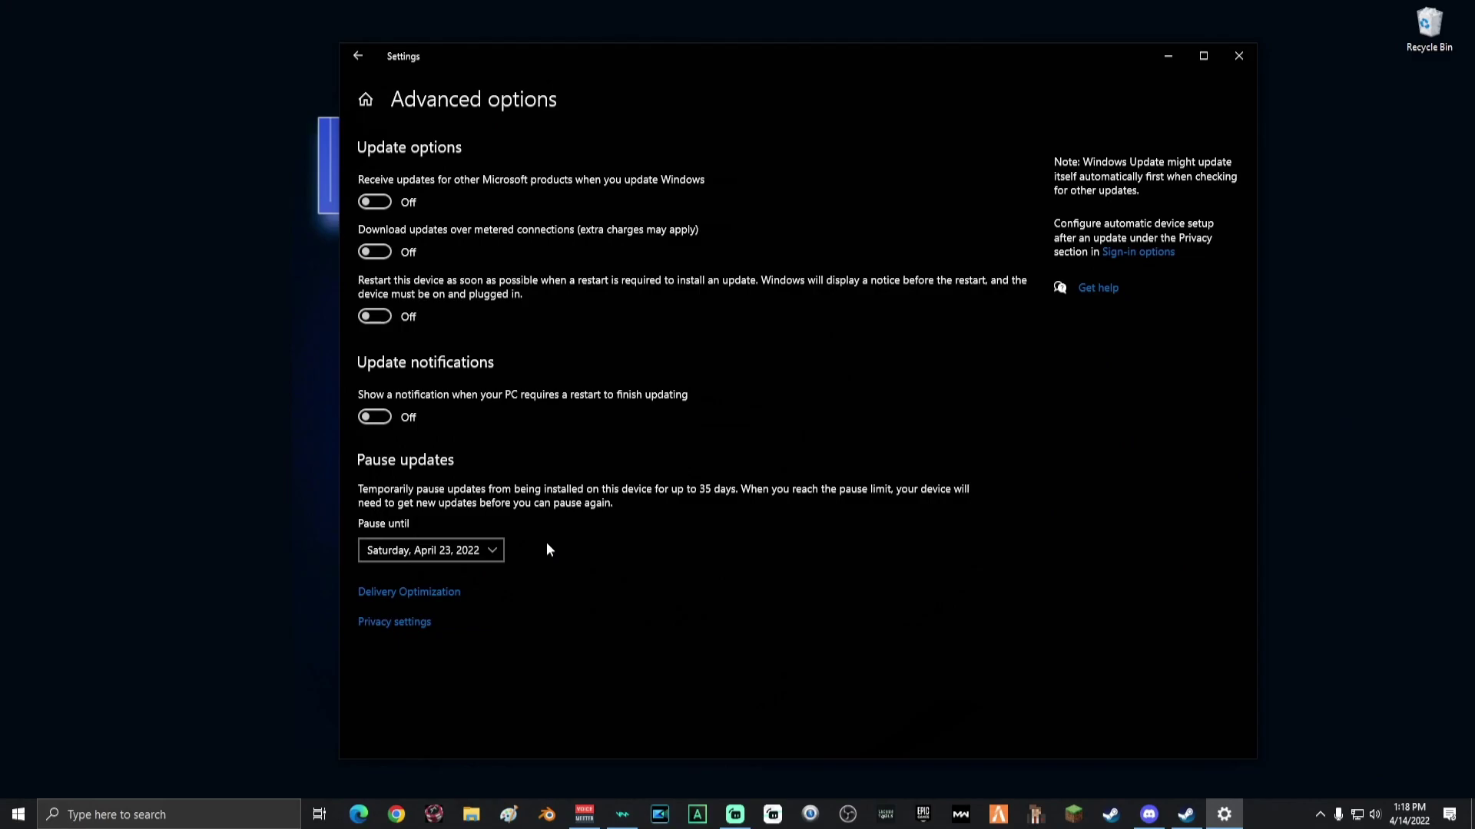
left_click(355, 57)
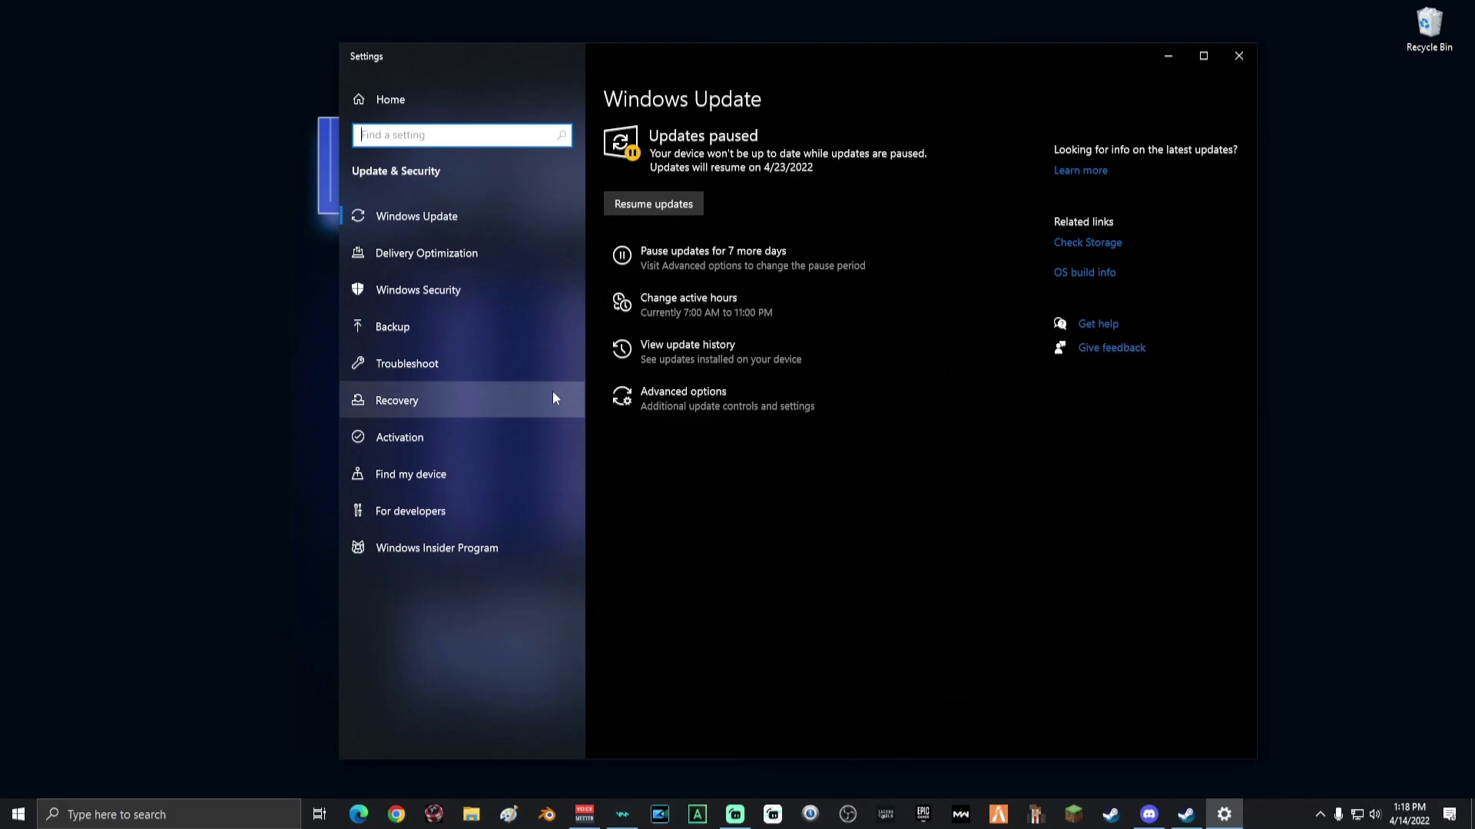
left_click(1239, 54)
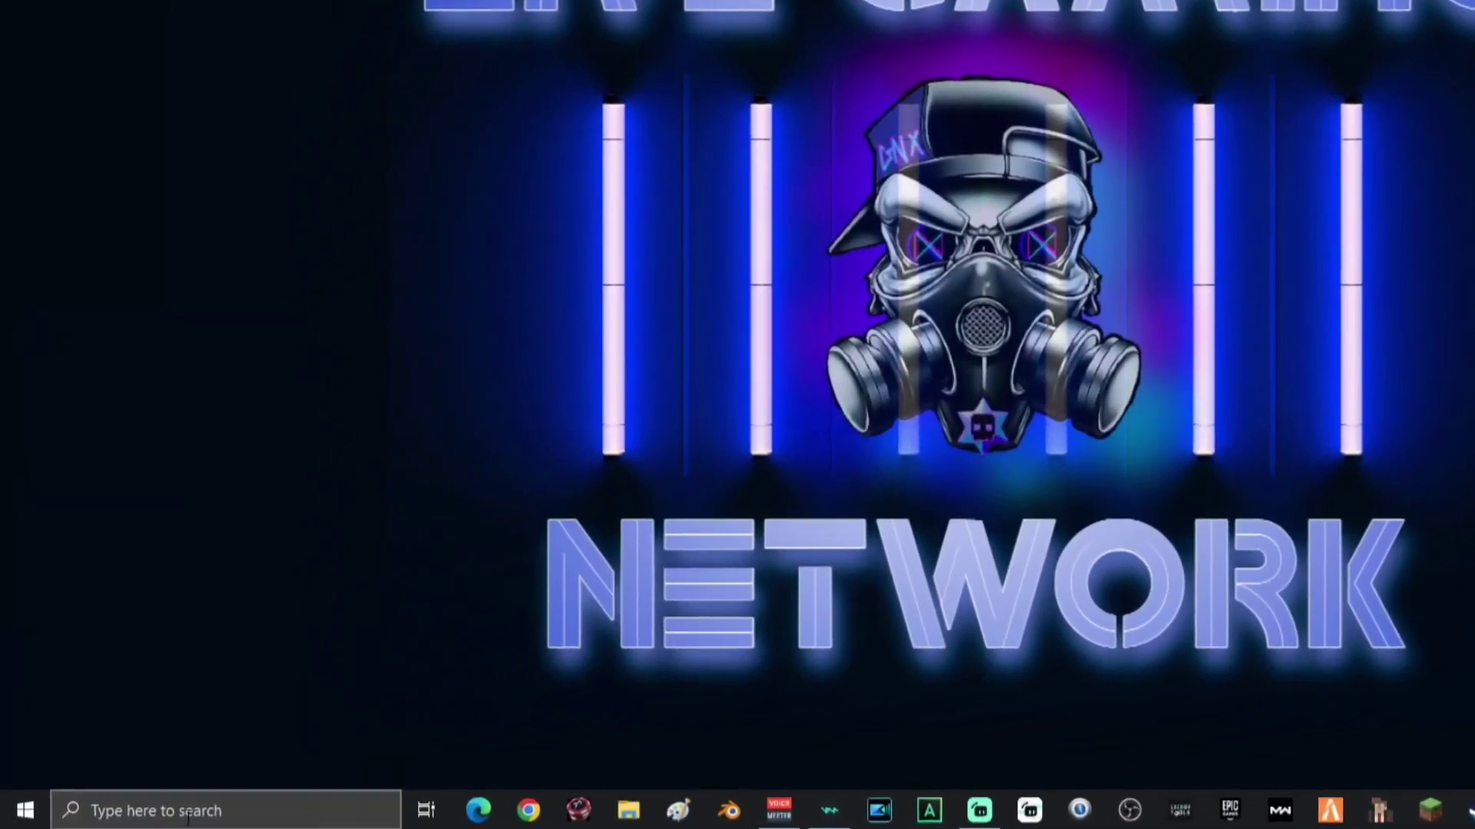
Search 'startup' and review the Startup apps list with each app's status and impact.
left_click(153, 816)
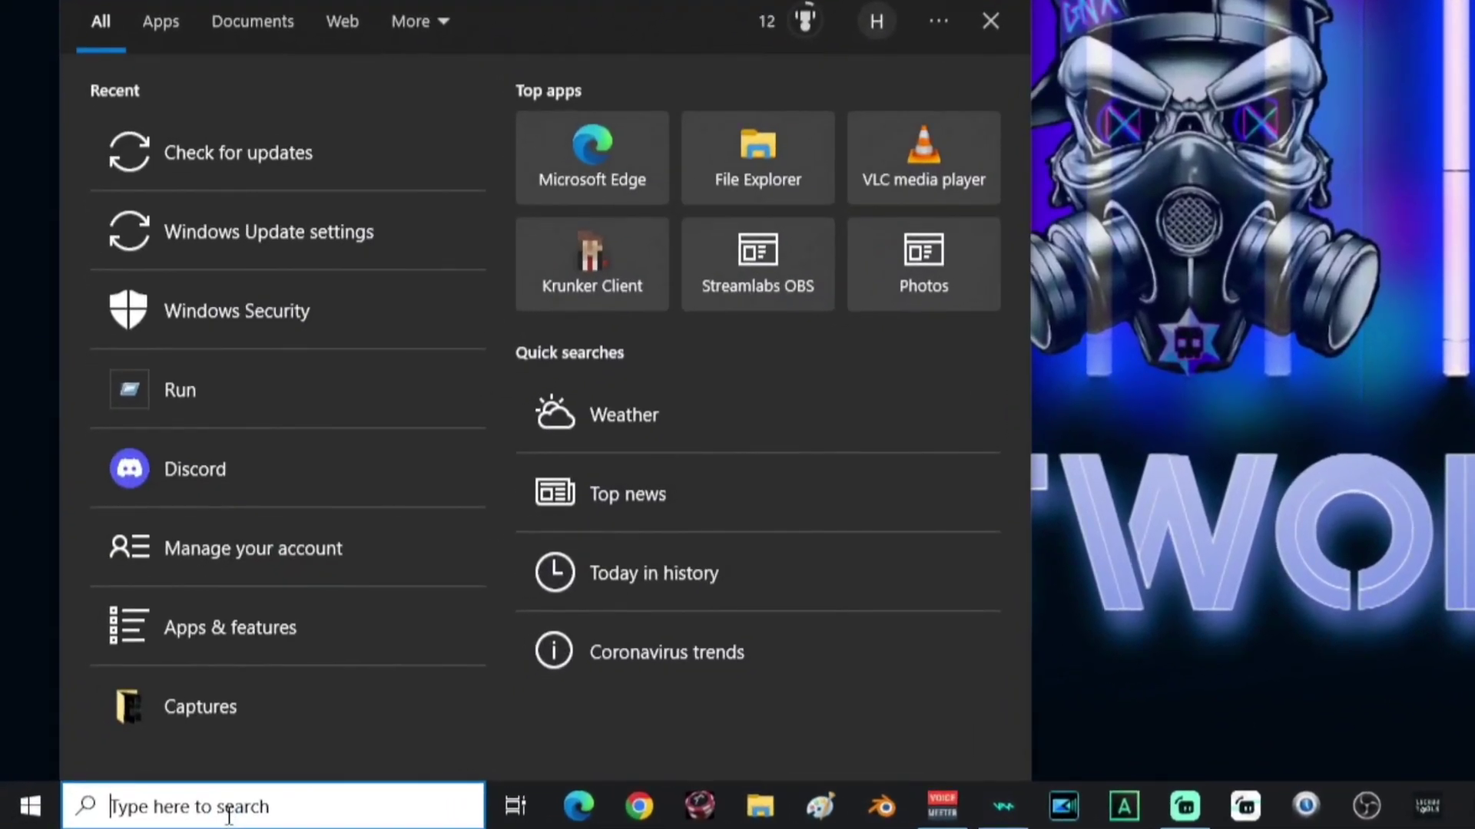
type("startup")
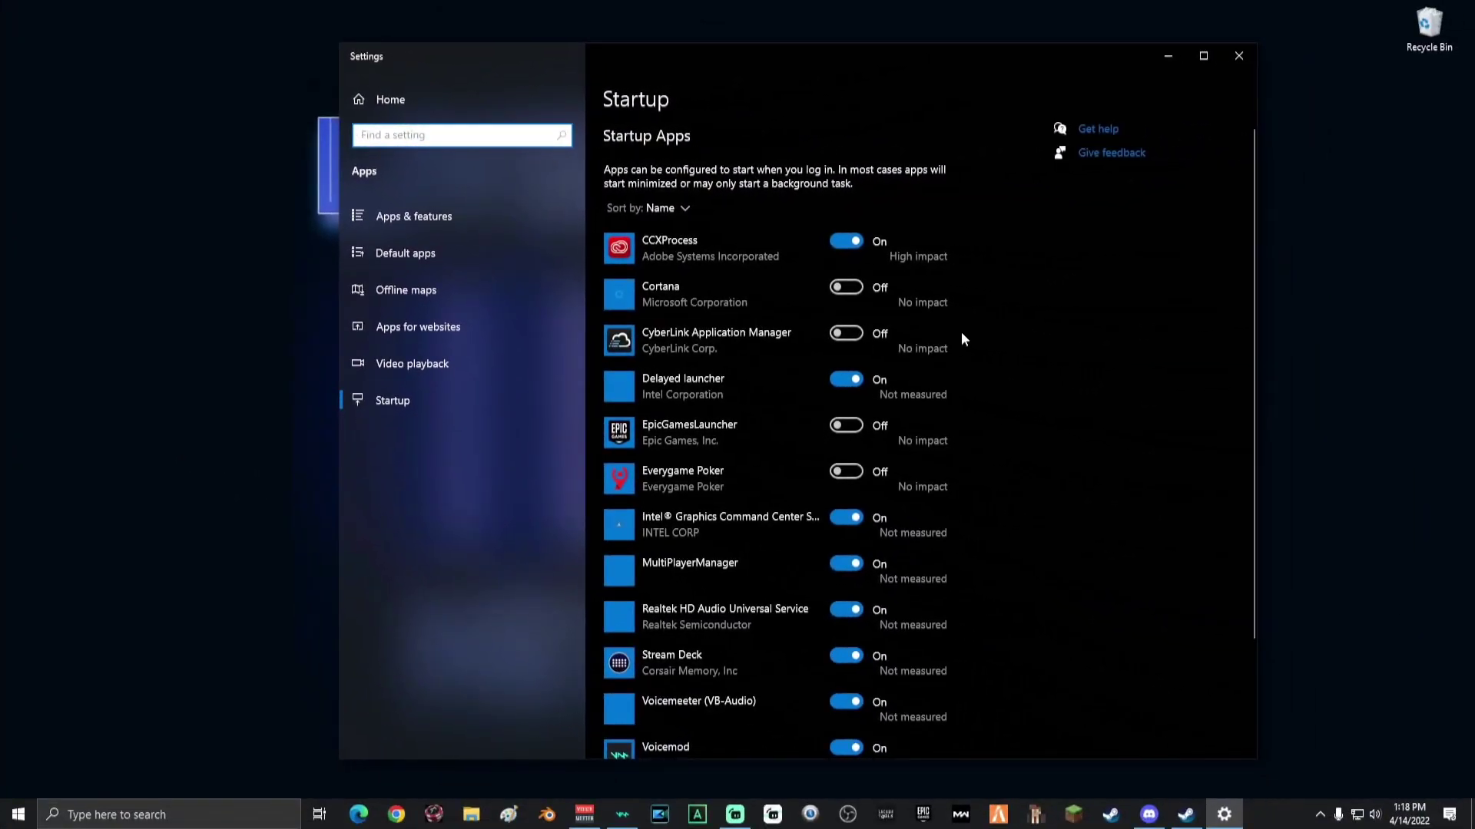
scroll(961, 332, "down", 3)
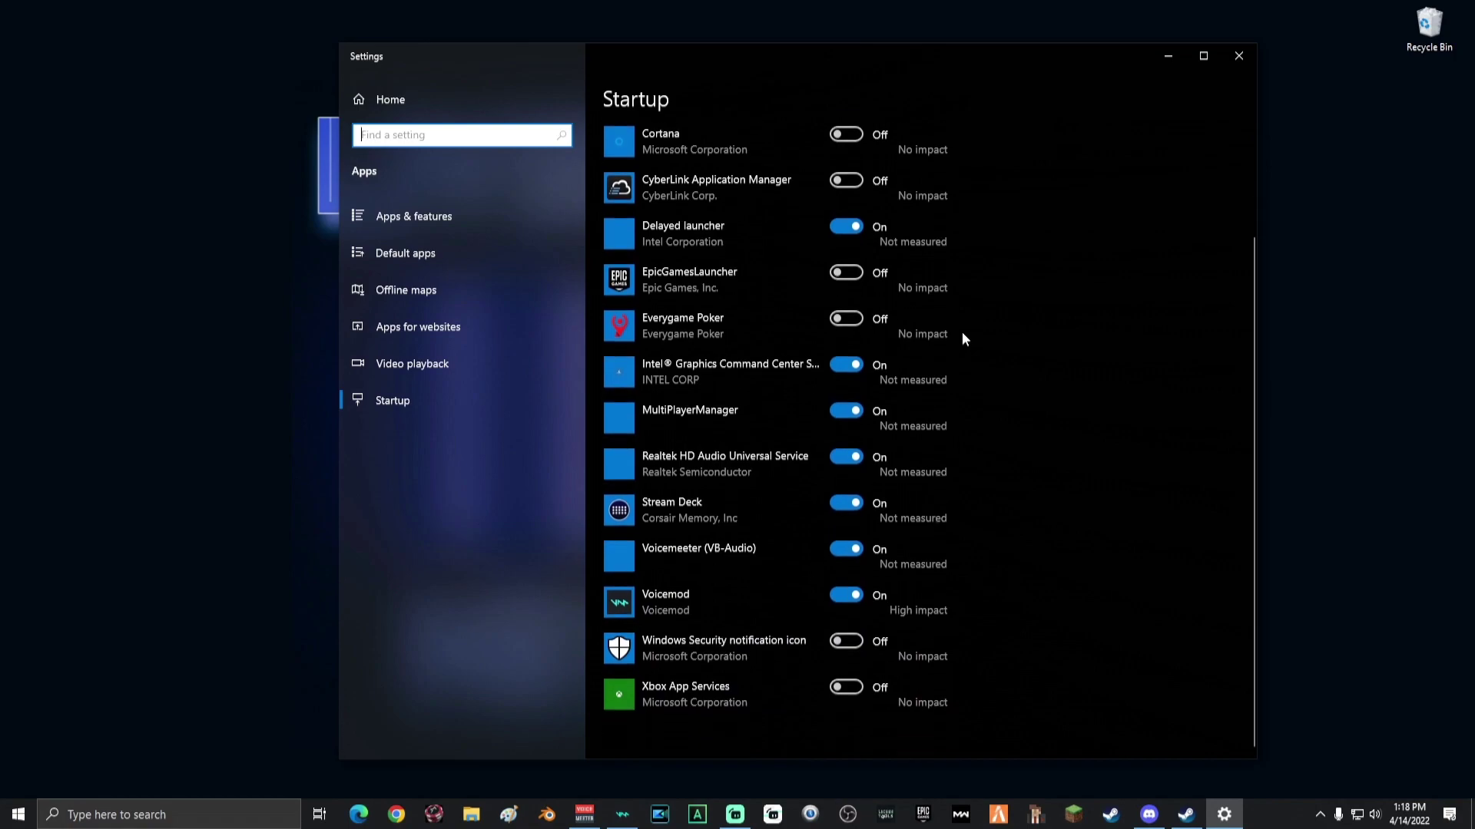
scroll(962, 333, "up", 3)
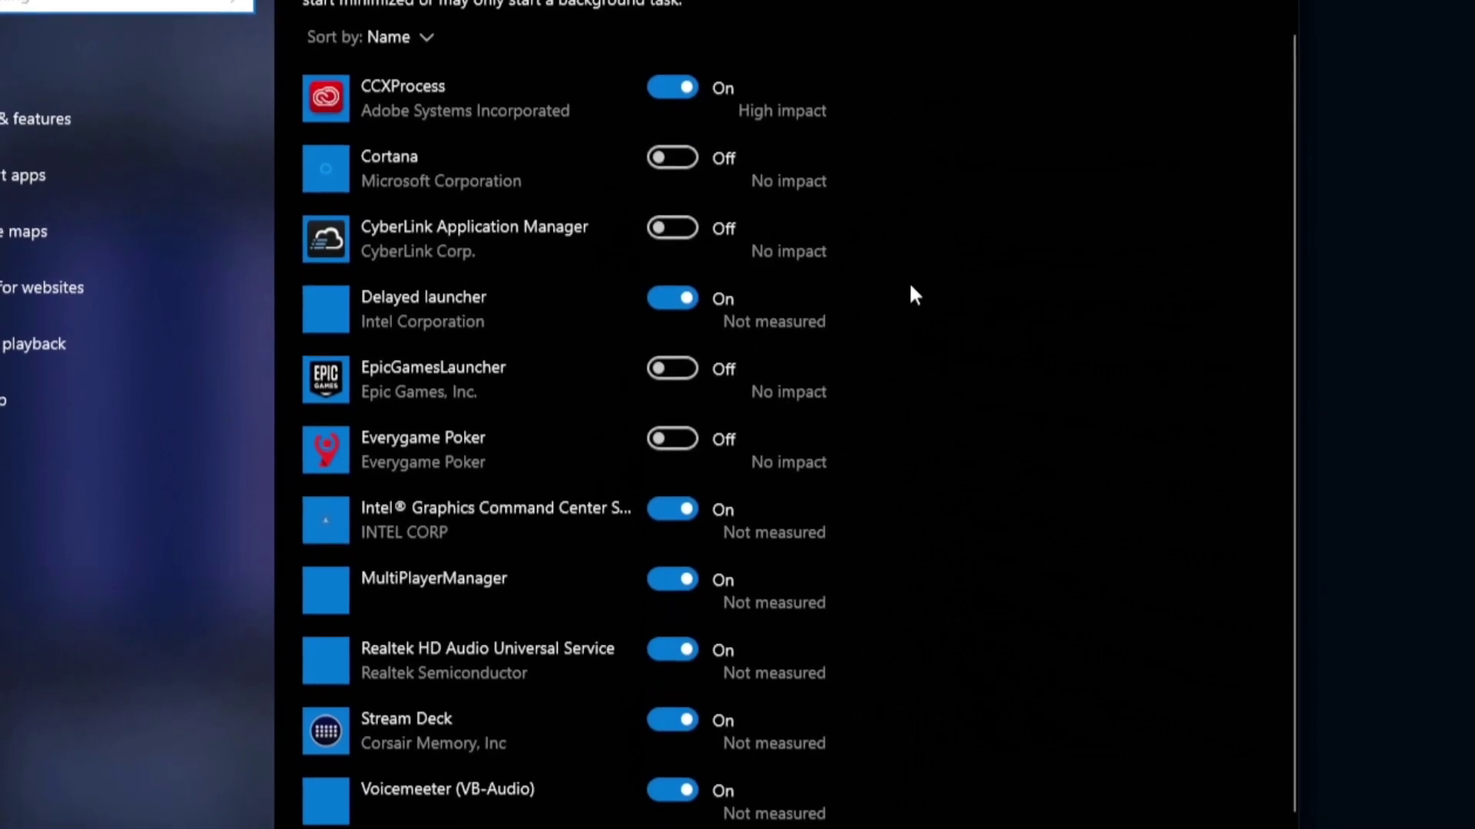
scroll(910, 269, "down", 3)
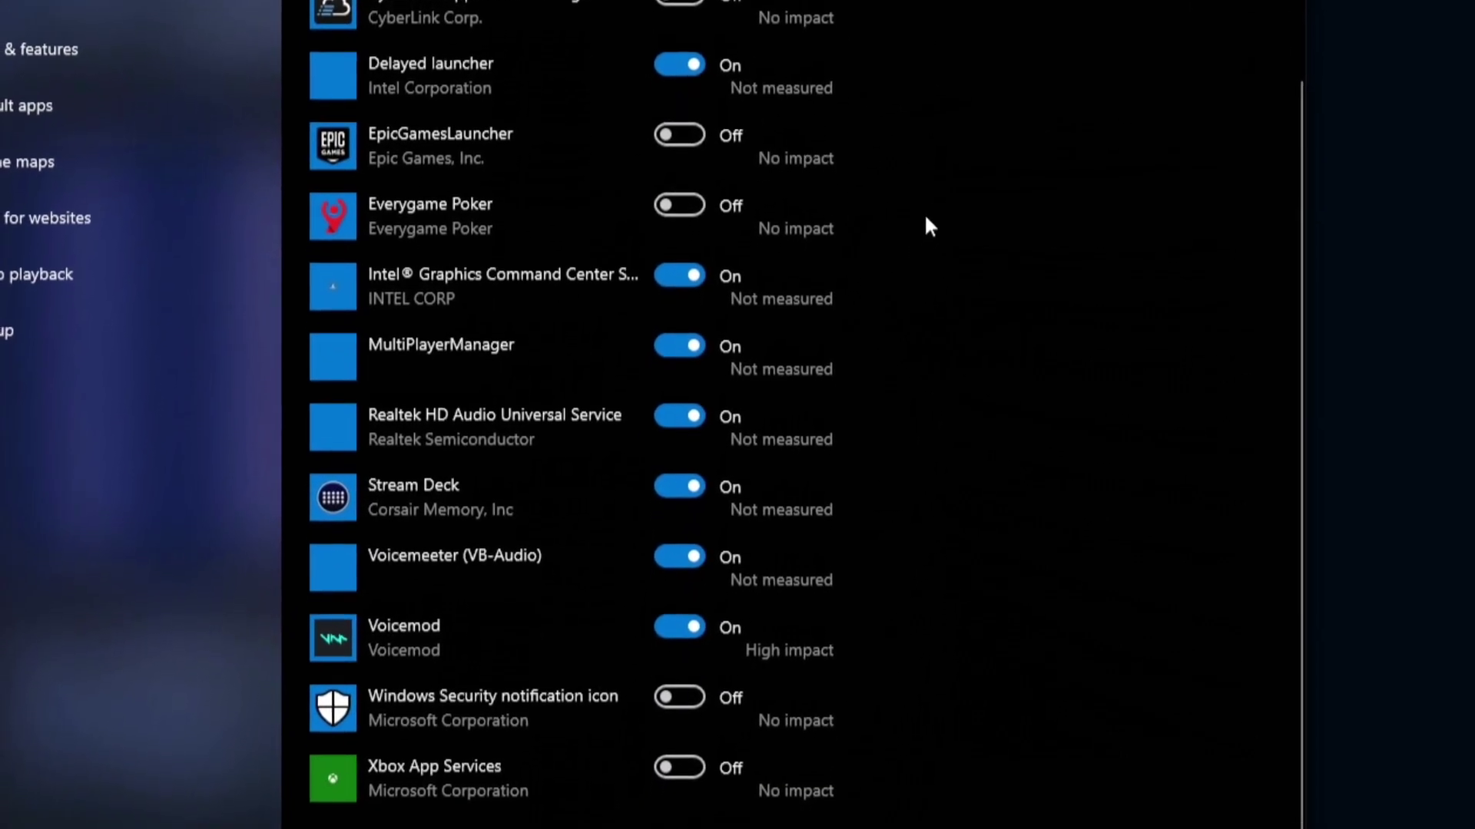